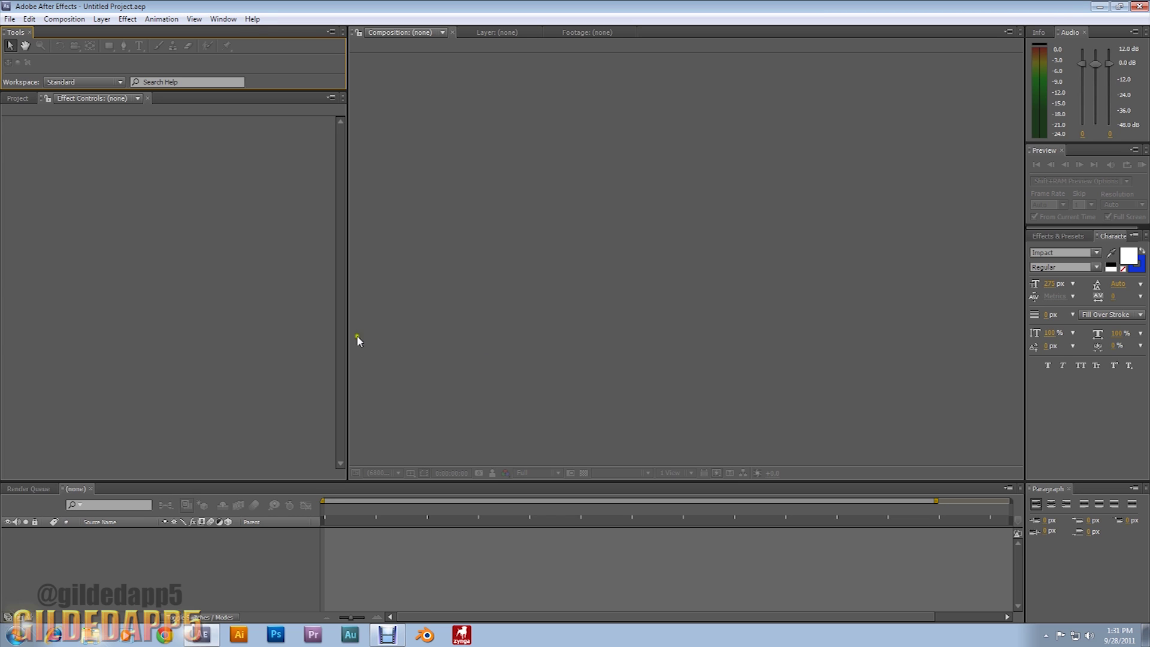
{"action": "left_click", "coordinate": [67, 19]}
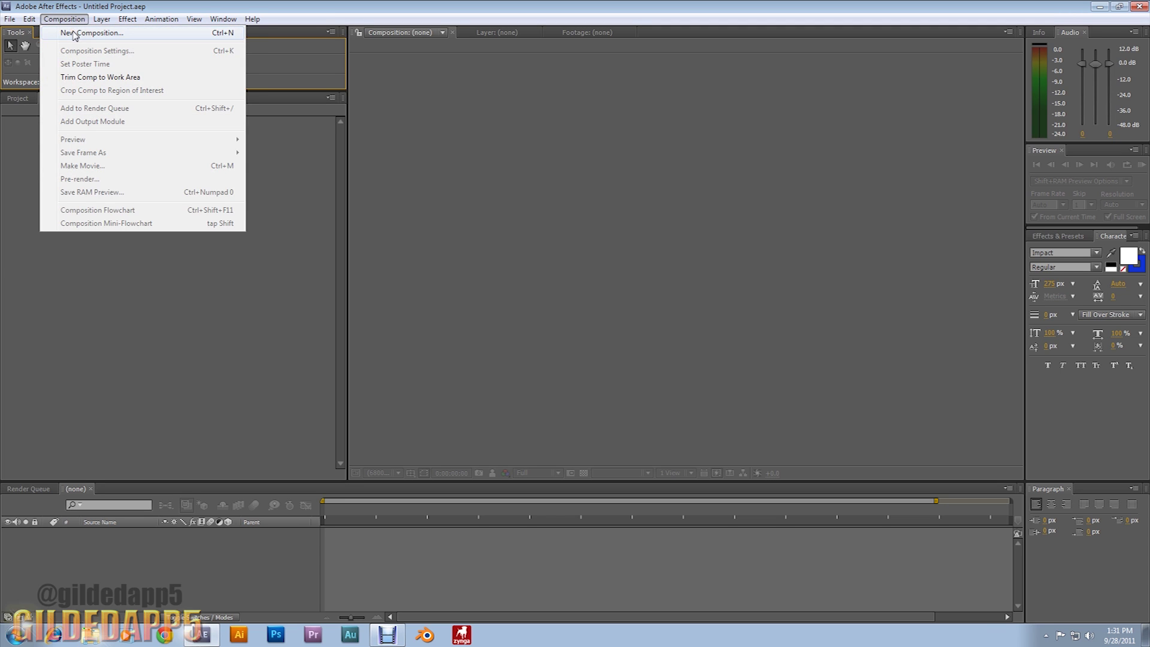
{"action": "left_click", "coordinate": [75, 34]}
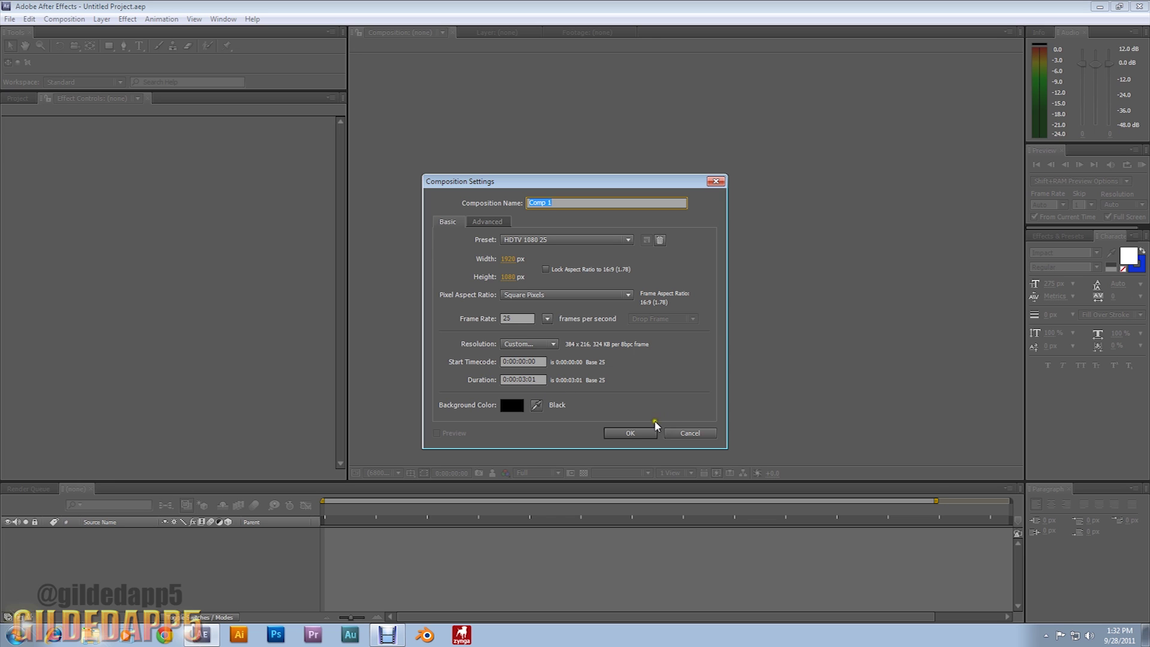
Accept the Comp 1 settings and type the text 'GildedAPP5' into the composition.
{"action": "left_click", "coordinate": [644, 434]}
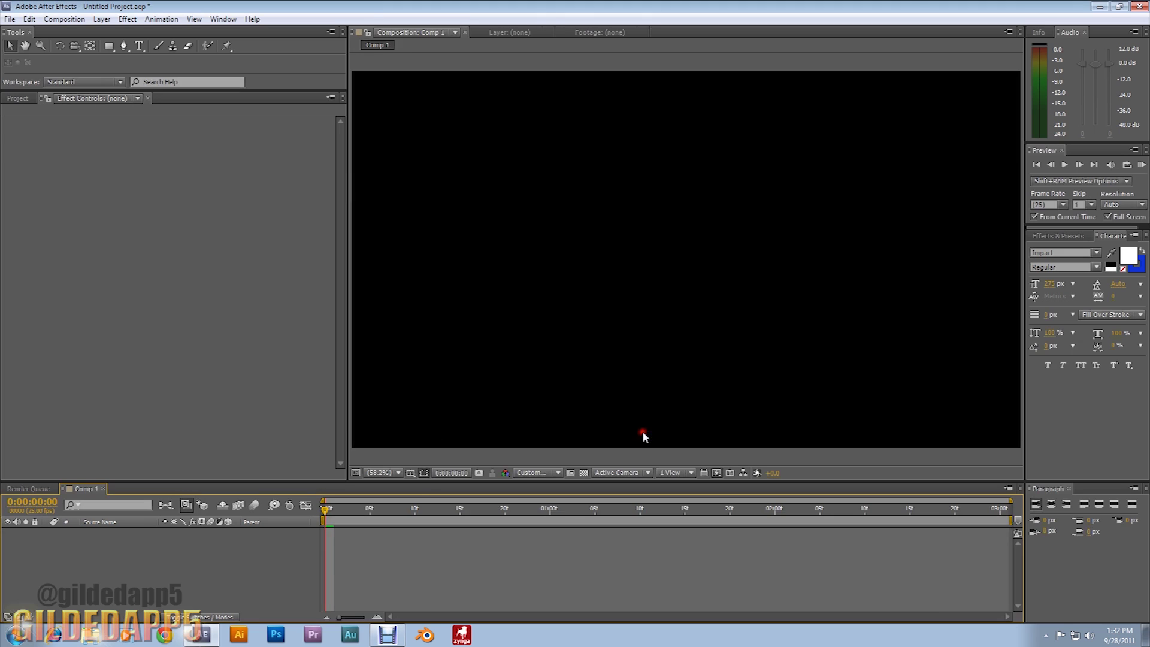
{"action": "left_click", "coordinate": [139, 46]}
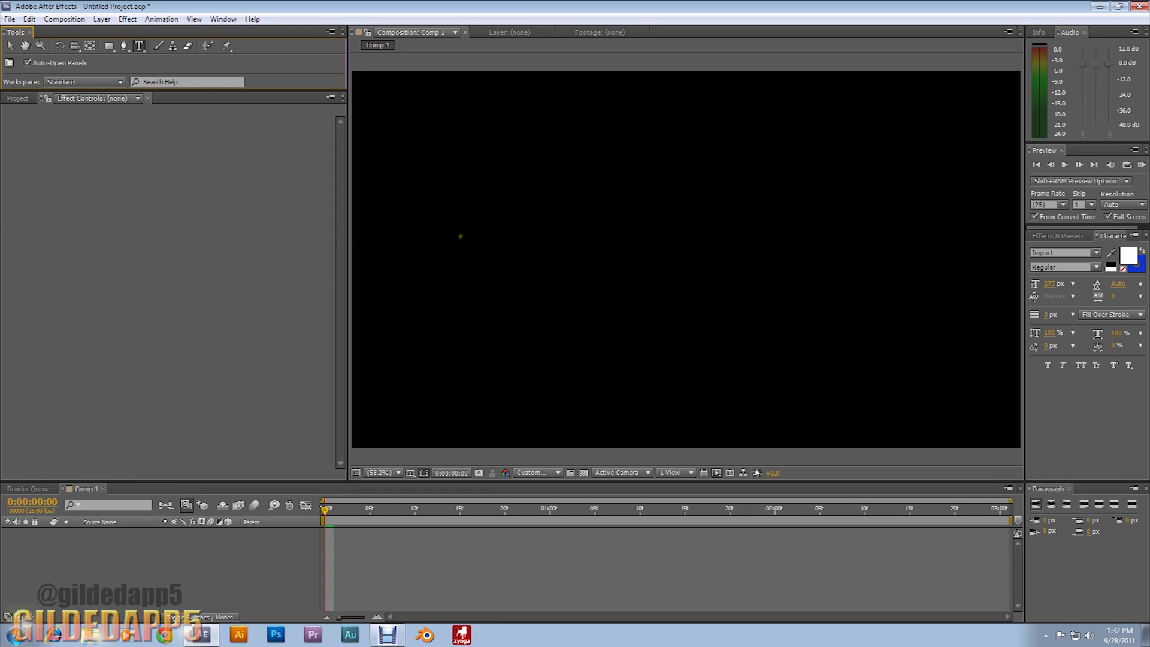
{"action": "left_click", "coordinate": [460, 237]}
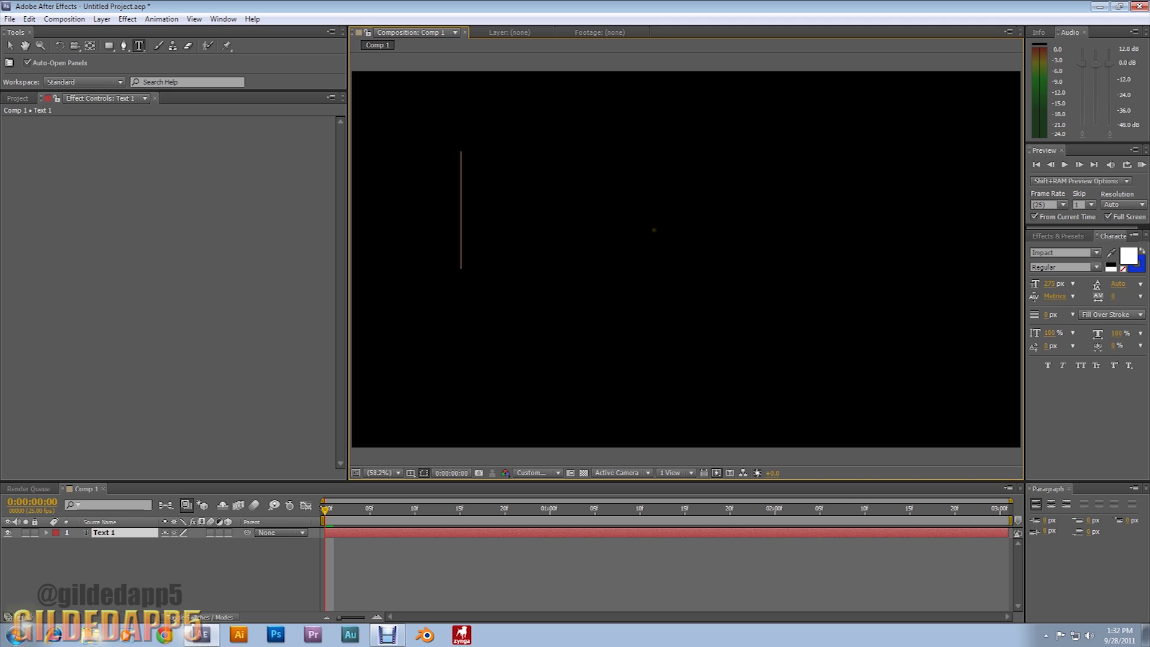
{"action": "type", "text": "Gildeda"}
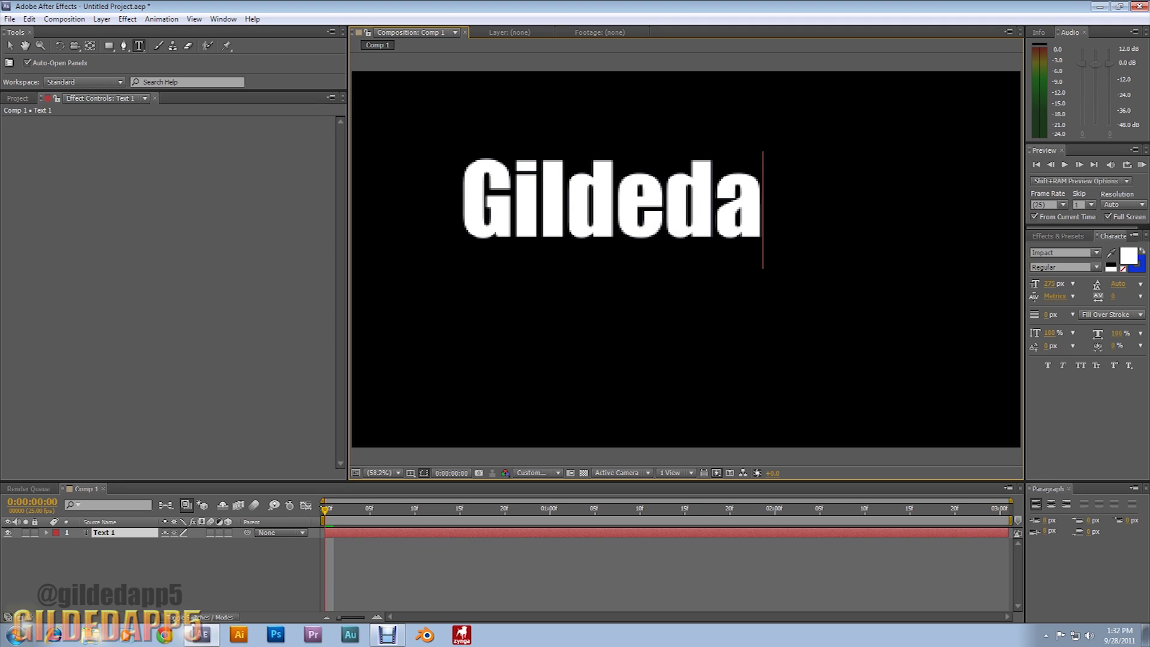
{"action": "key", "text": "BackSpace"}
{"action": "type", "text": "APP "}
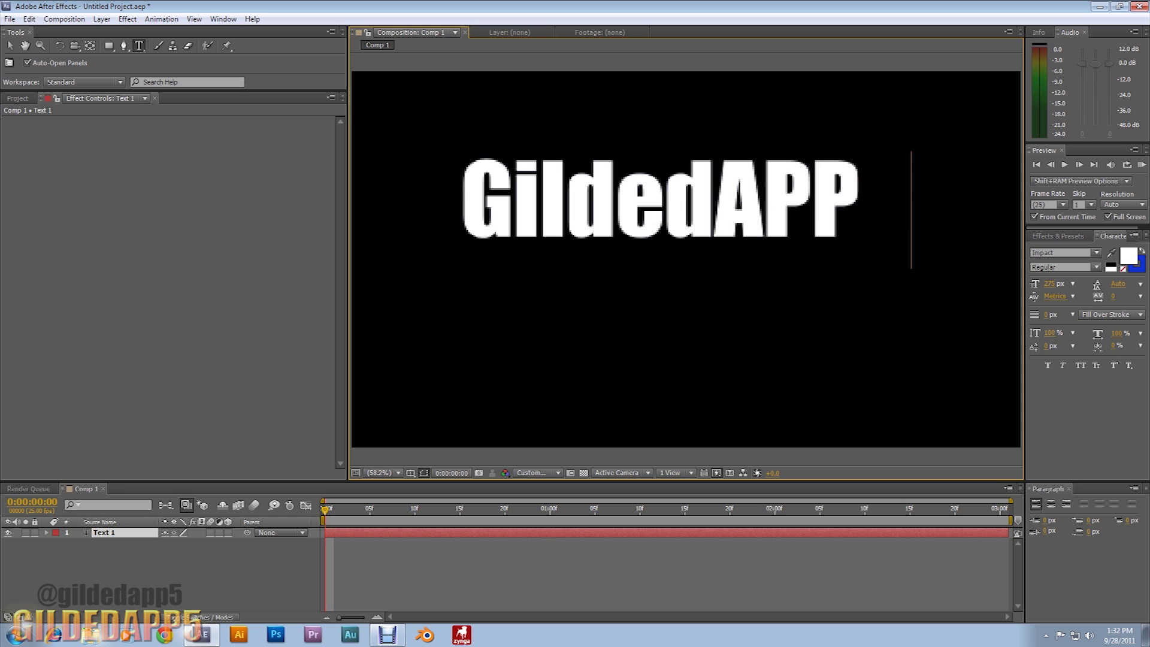
{"action": "type", "text": "5"}
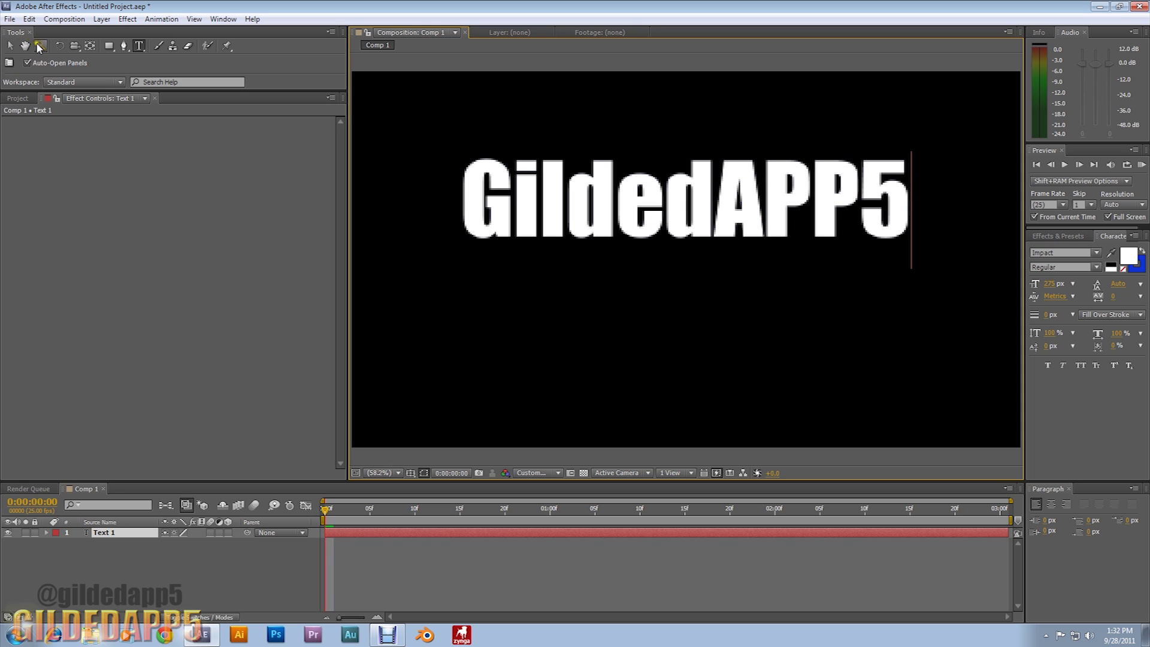
Move the GildedAPP5 text toward the frame centre and select its layer.
{"action": "left_click", "coordinate": [10, 45]}
{"action": "left_click_drag", "start_coordinate": [726, 188], "coordinate": [713, 229]}
{"action": "left_click", "coordinate": [143, 537]}
Copy the GildedAPP5 text layer and paste a duplicate, GildedAPP6, above it.
{"action": "left_click", "coordinate": [30, 20]}
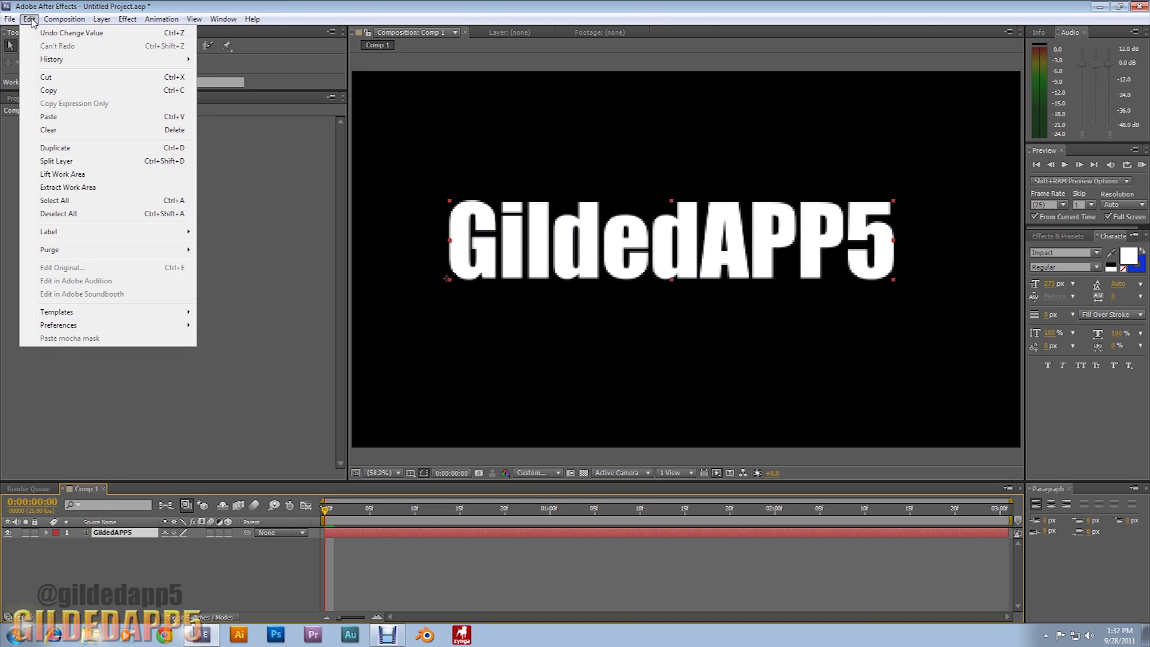
{"action": "left_click", "coordinate": [60, 90]}
{"action": "left_click", "coordinate": [145, 568]}
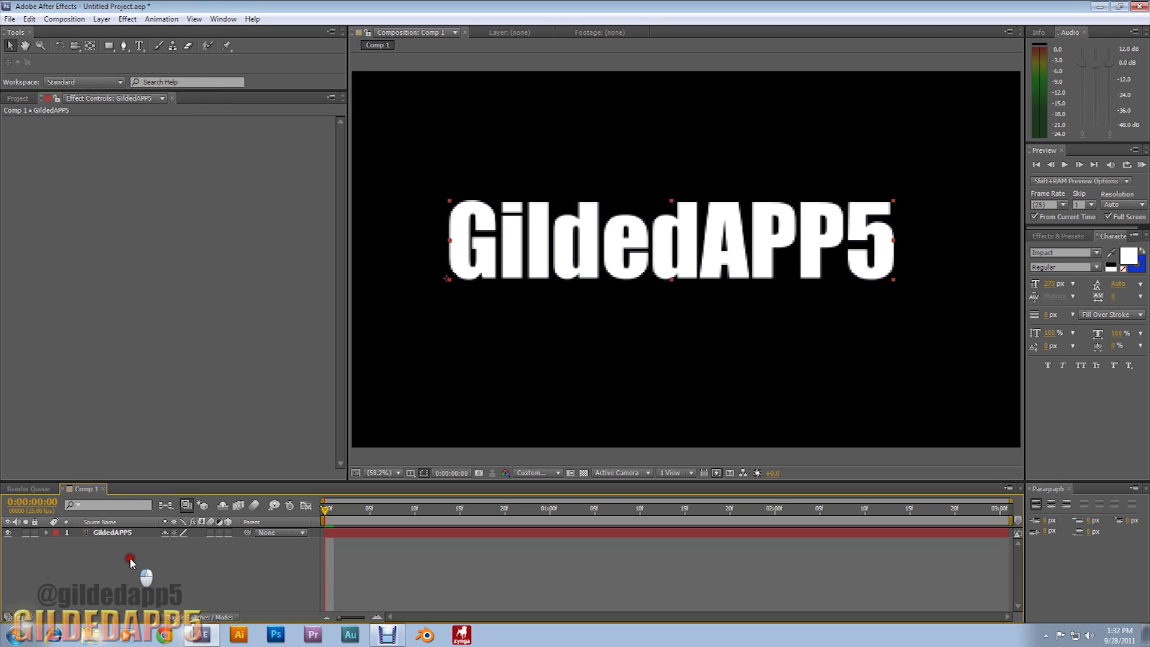
{"action": "left_click", "coordinate": [31, 19]}
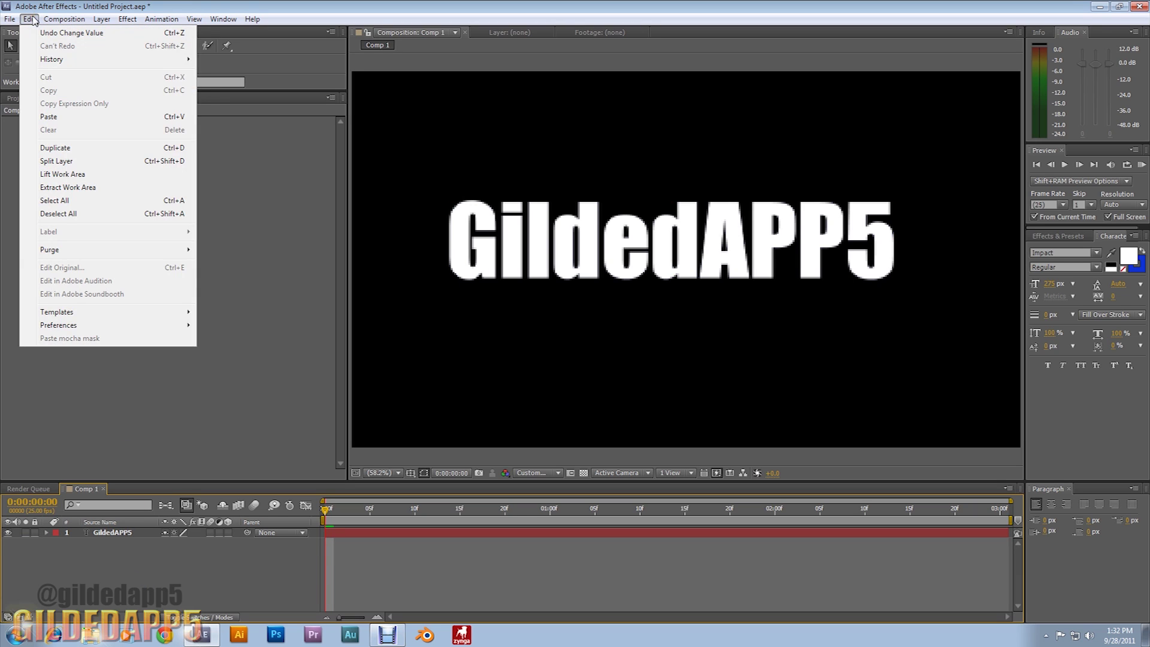
{"action": "left_click", "coordinate": [71, 117]}
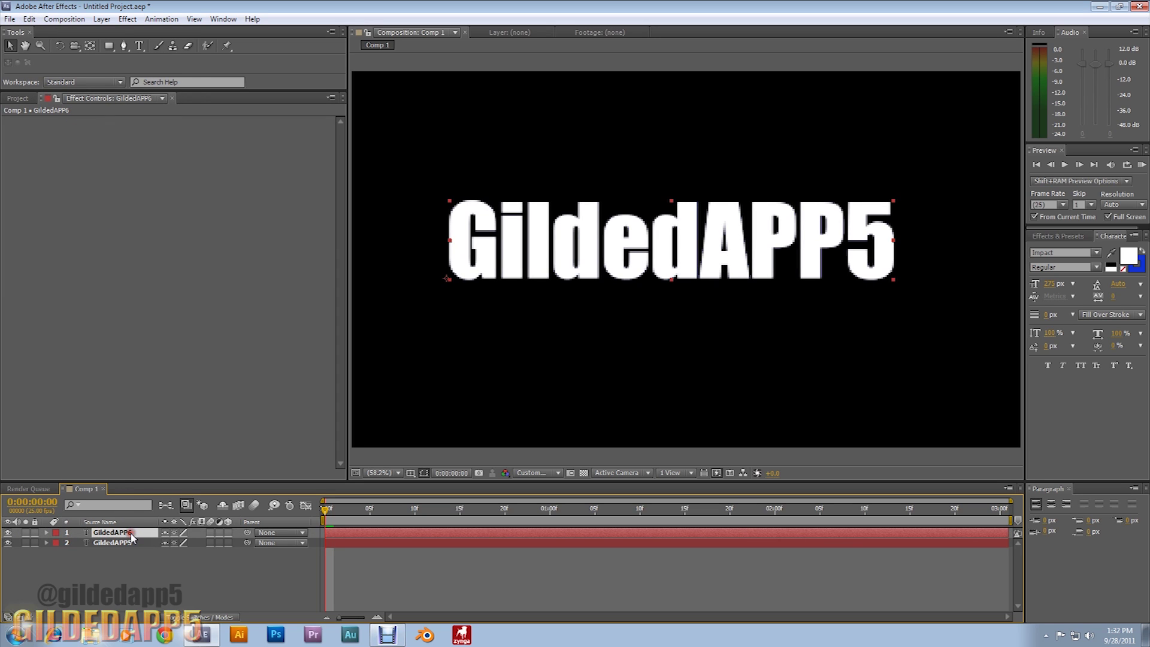
Add Fast Blur to GildedAPP6 and nudge its Blurriness up slightly.
{"action": "left_click", "coordinate": [127, 19]}
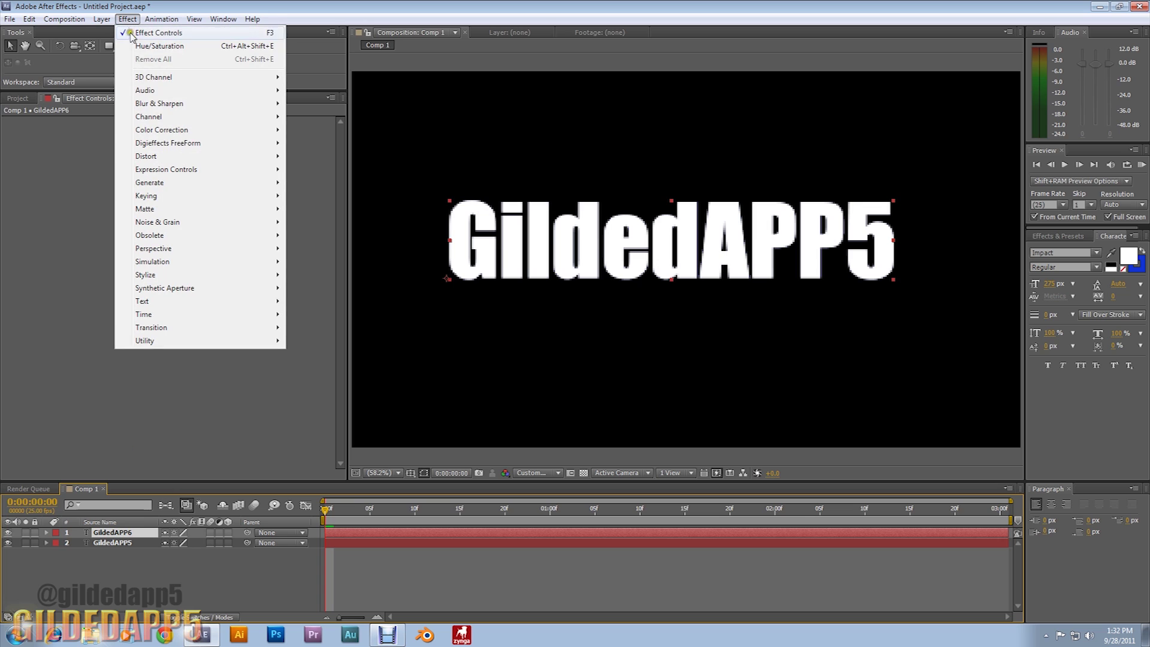
{"action": "mouse_move", "coordinate": [157, 103]}
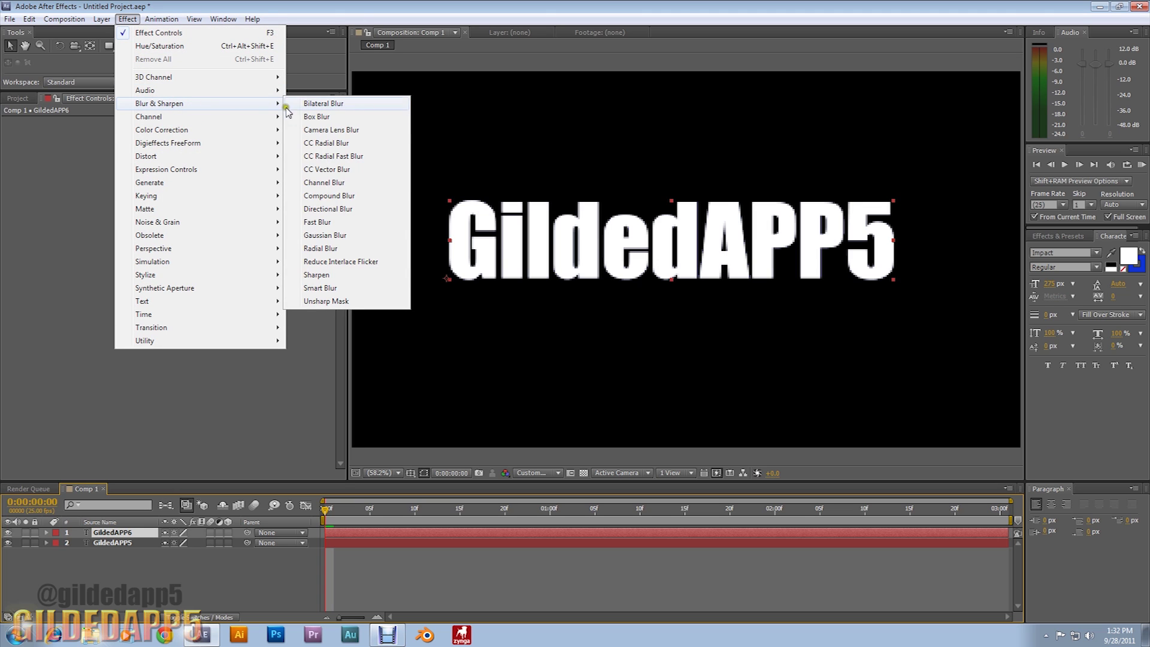
{"action": "left_click", "coordinate": [318, 222]}
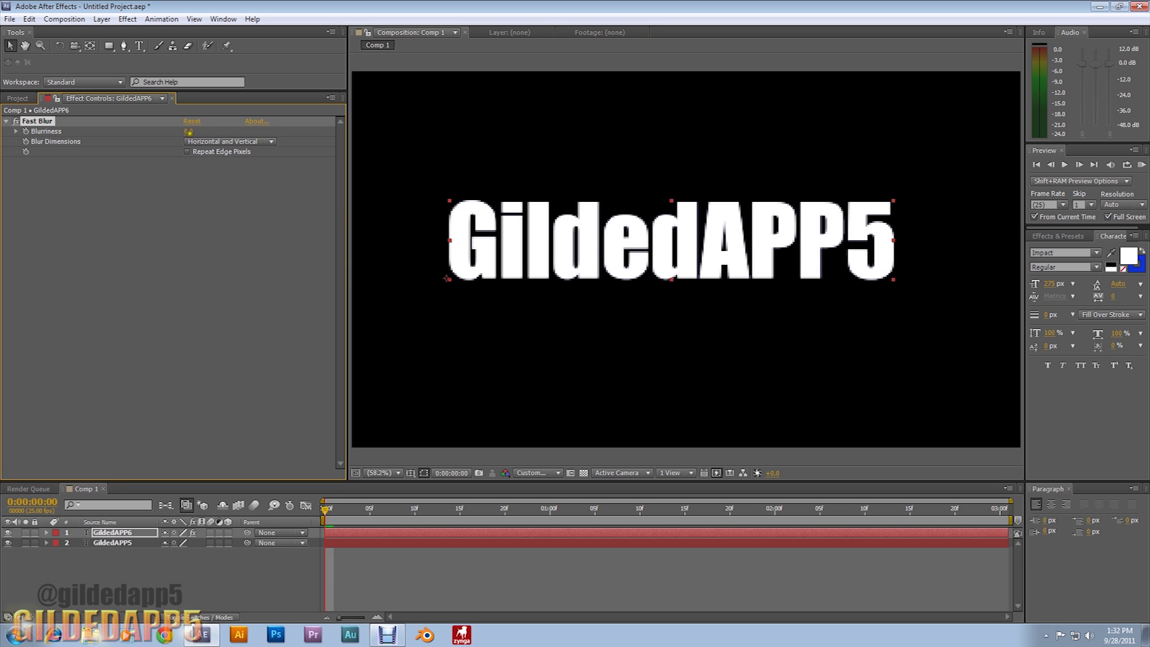
{"action": "left_click_drag", "start_coordinate": [190, 131], "coordinate": [190, 132]}
Add Fast Blur to GildedAPP5 with Blurriness raised to 4.0.
{"action": "left_click", "coordinate": [112, 543]}
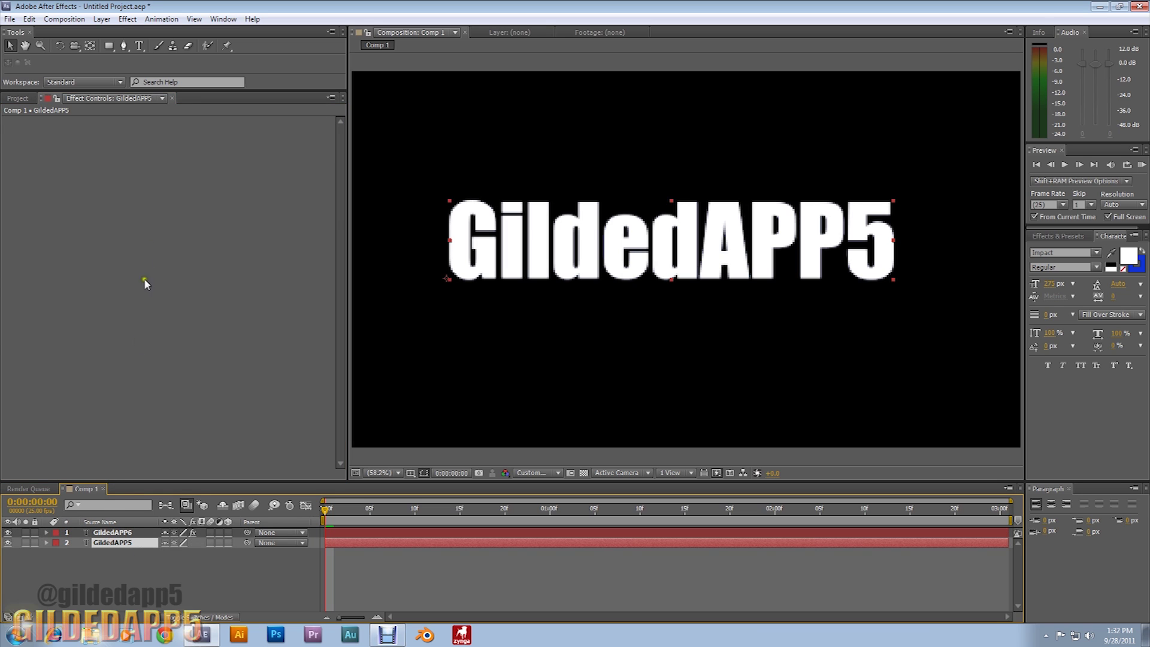
{"action": "left_click", "coordinate": [126, 18]}
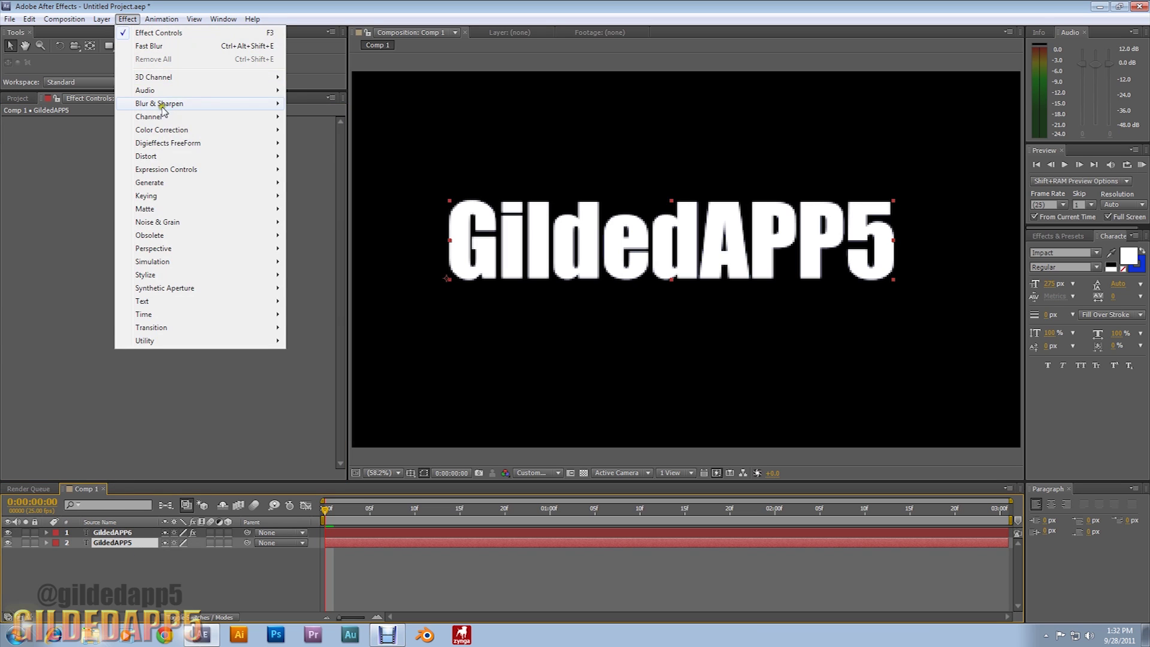
{"action": "mouse_move", "coordinate": [250, 105]}
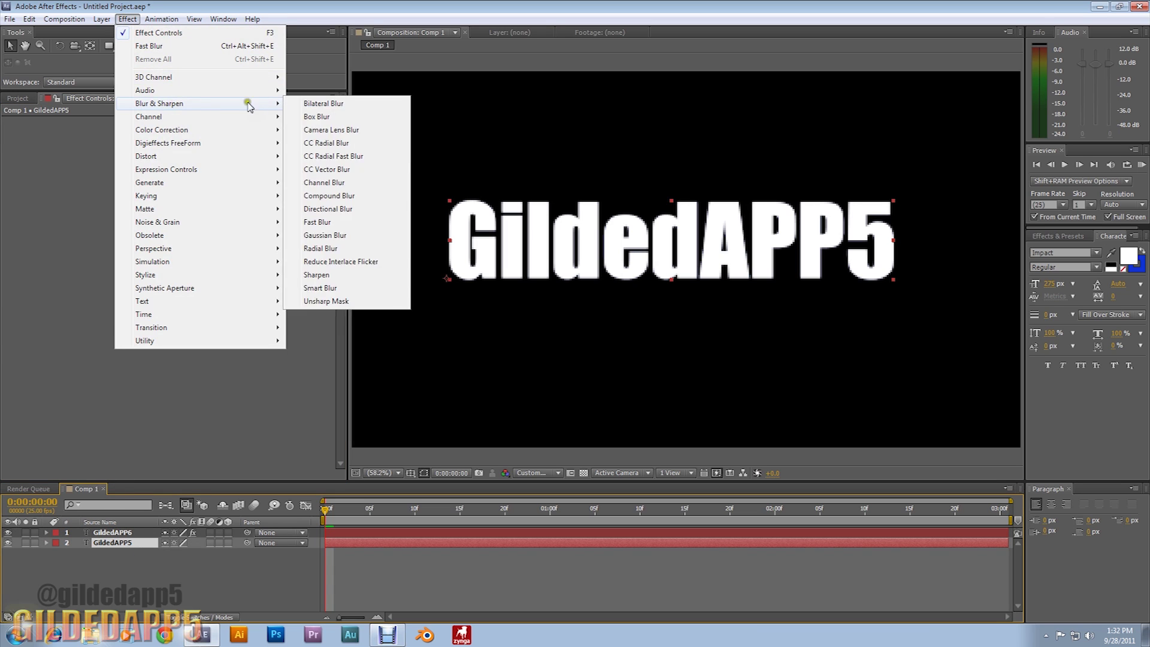
{"action": "left_click", "coordinate": [322, 223]}
{"action": "left_click_drag", "start_coordinate": [184, 132], "coordinate": [190, 134]}
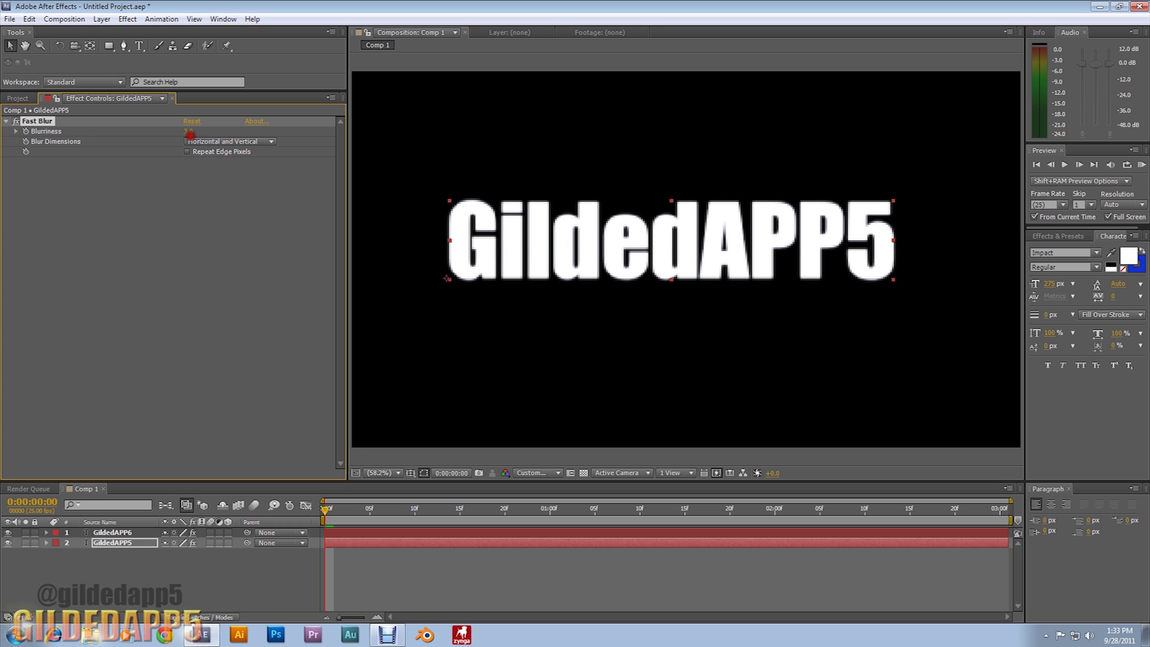
Add CC Radial Blur to GildedAPP5 with its Type set to Fading Zoom.
{"action": "left_click", "coordinate": [128, 19]}
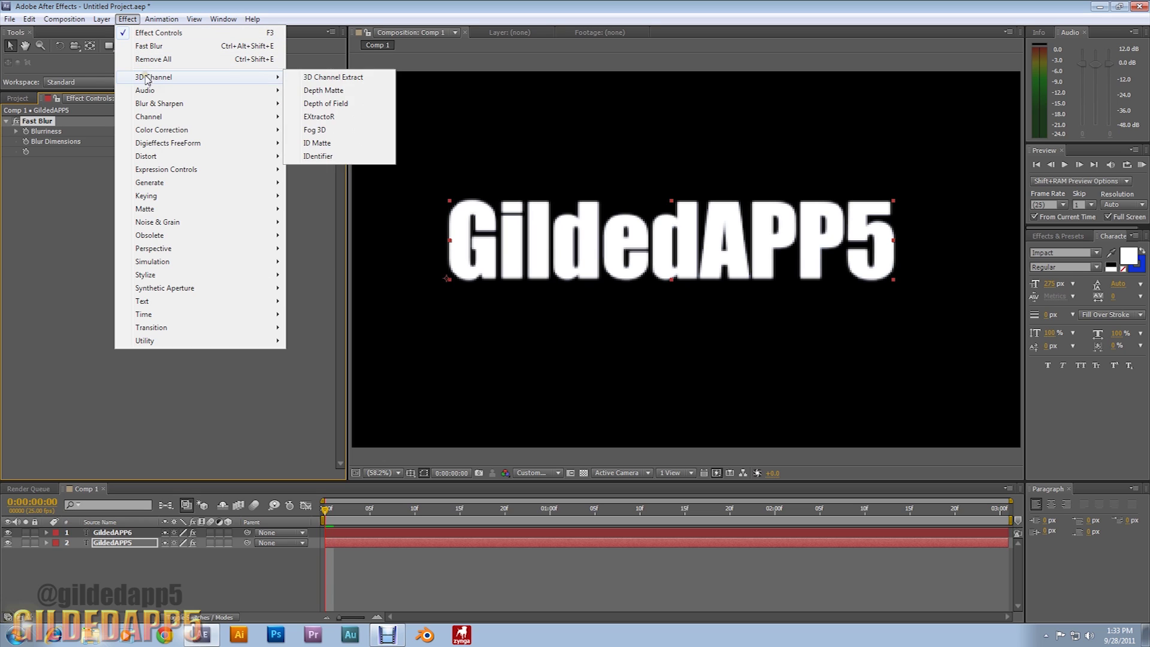
{"action": "mouse_move", "coordinate": [174, 112]}
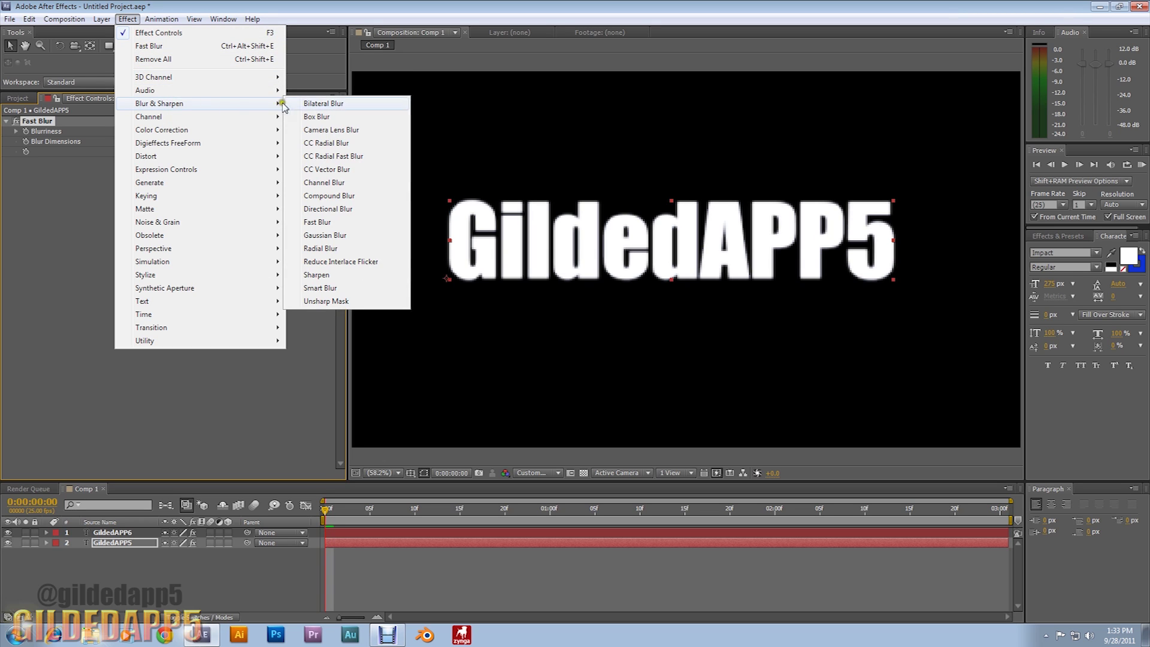
{"action": "left_click", "coordinate": [320, 145]}
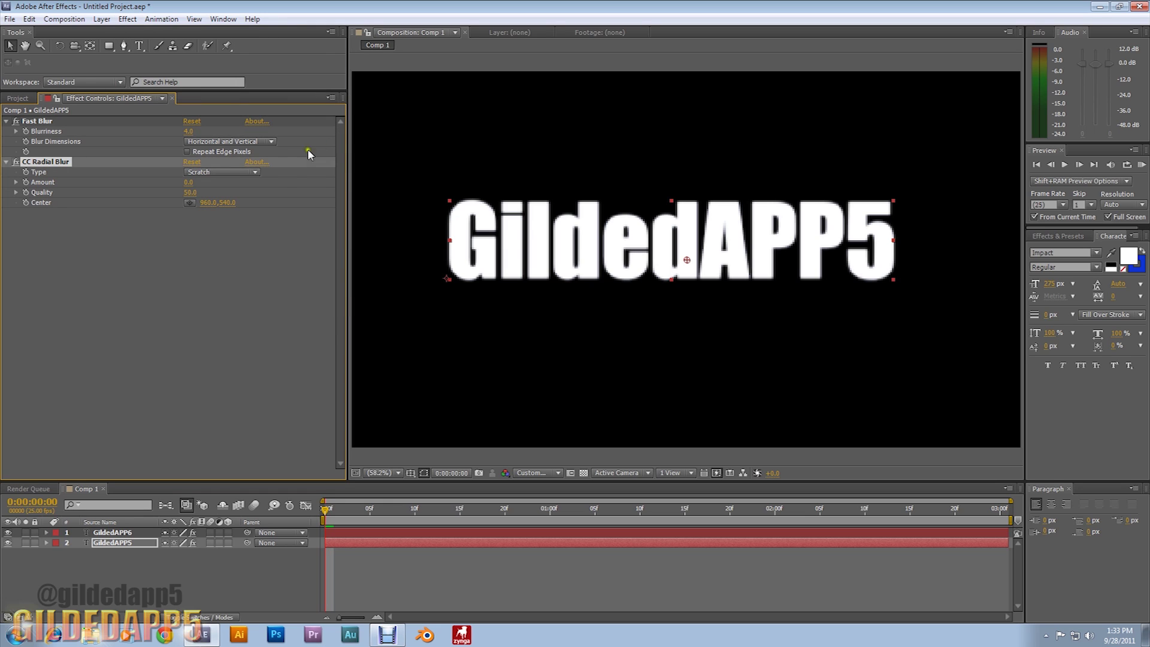
{"action": "left_click", "coordinate": [254, 172]}
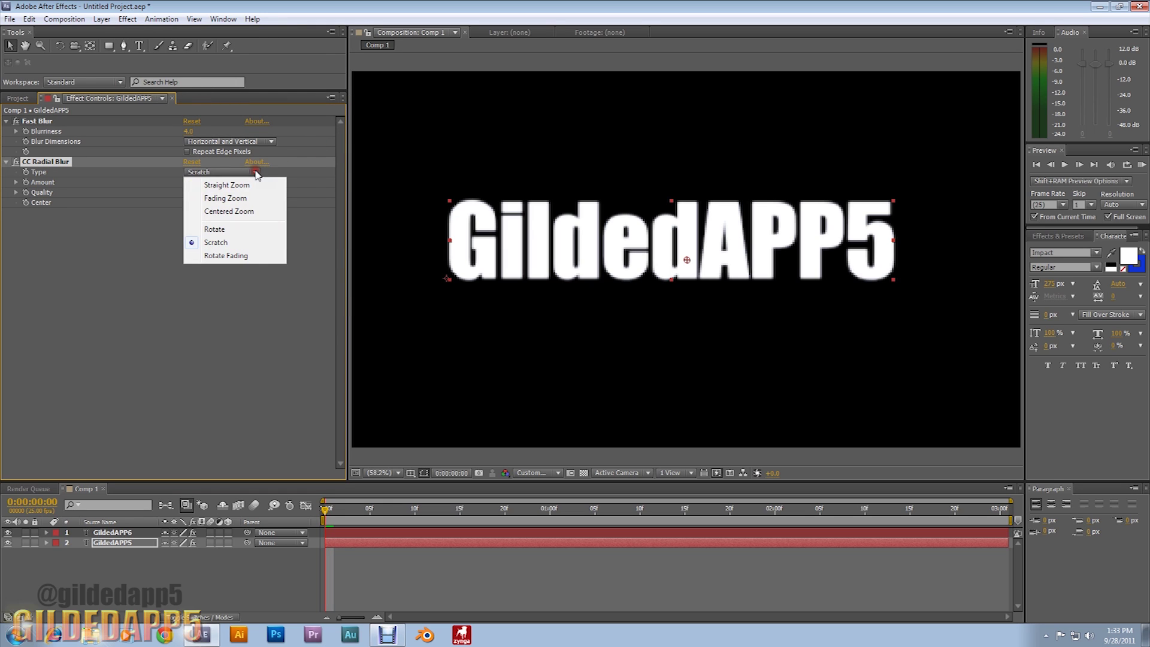
{"action": "left_click", "coordinate": [244, 198]}
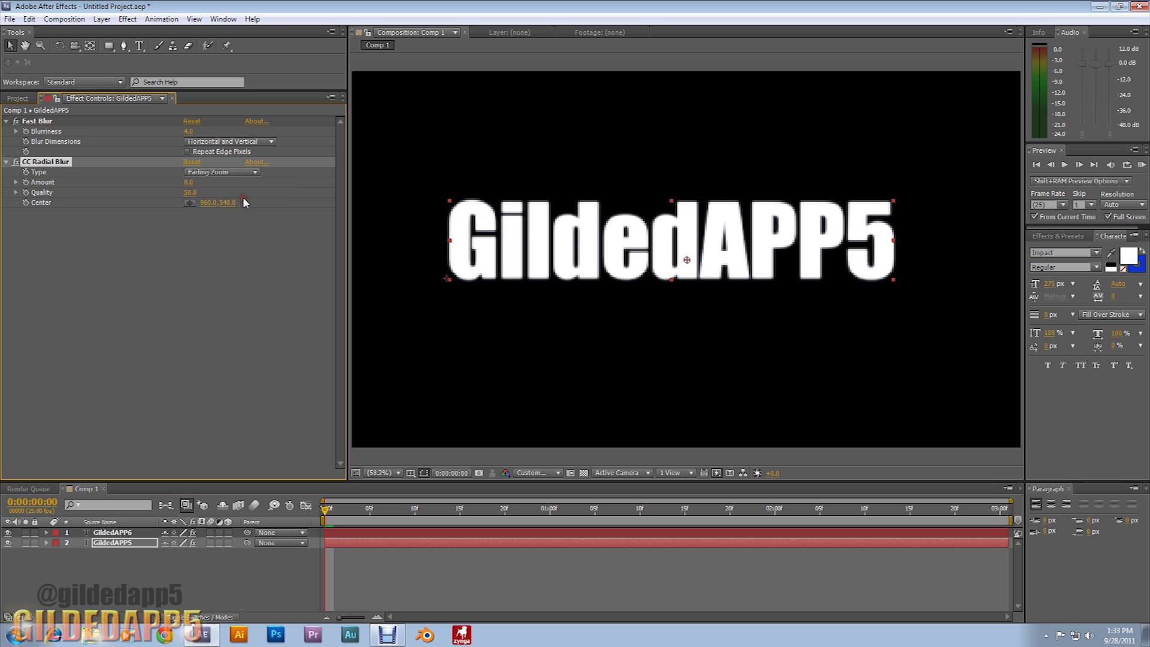
Set the radial blur to Quality 100 and Amount 186, with its centre right of the text.
{"action": "left_click_drag", "start_coordinate": [189, 192], "coordinate": [585, 204]}
{"action": "left_click_drag", "start_coordinate": [187, 182], "coordinate": [276, 181]}
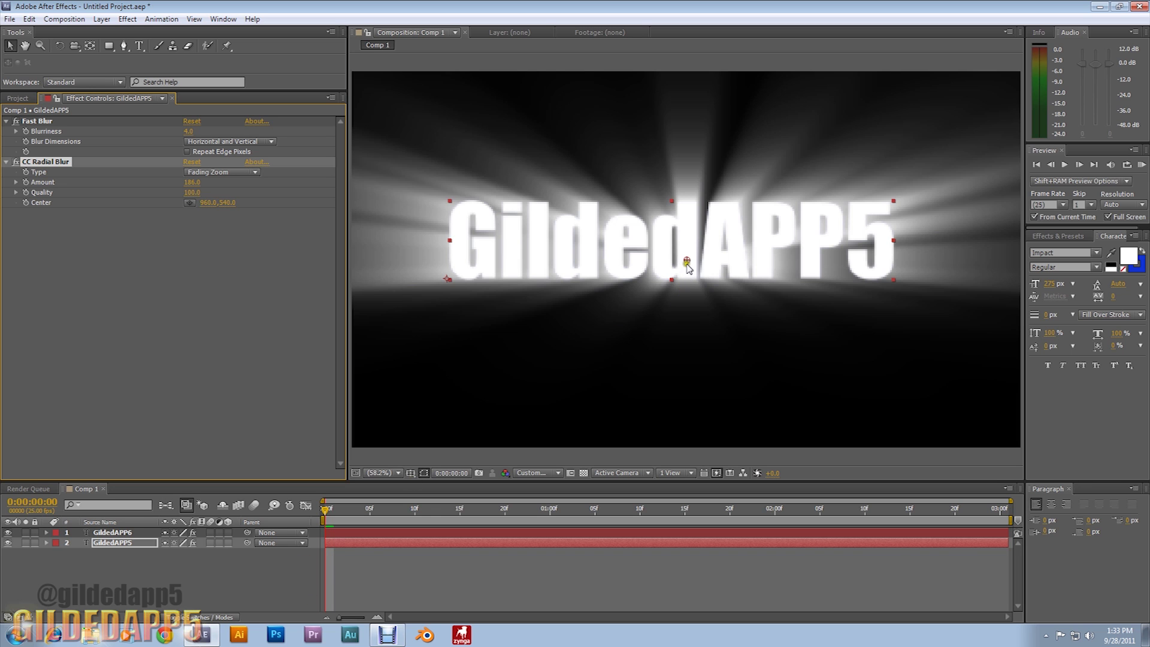
{"action": "left_click_drag", "start_coordinate": [687, 260], "coordinate": [929, 256]}
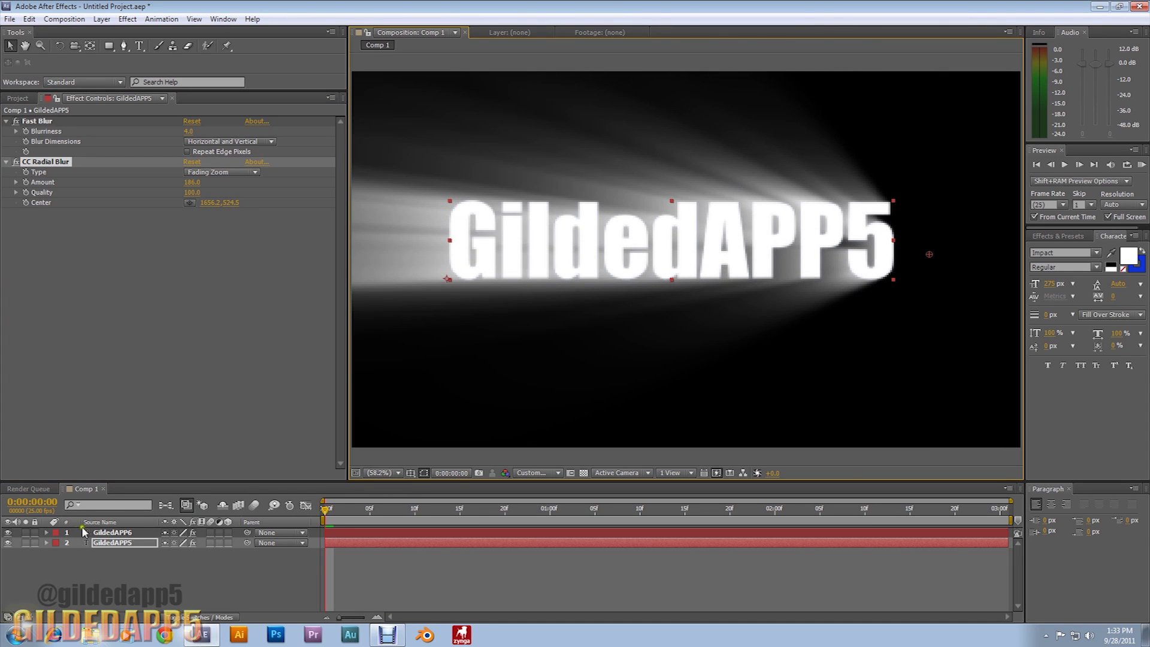
{"action": "left_click", "coordinate": [101, 533]}
Fade the GildedAPP6 layer to 5% opacity.
{"action": "key", "text": "t"}
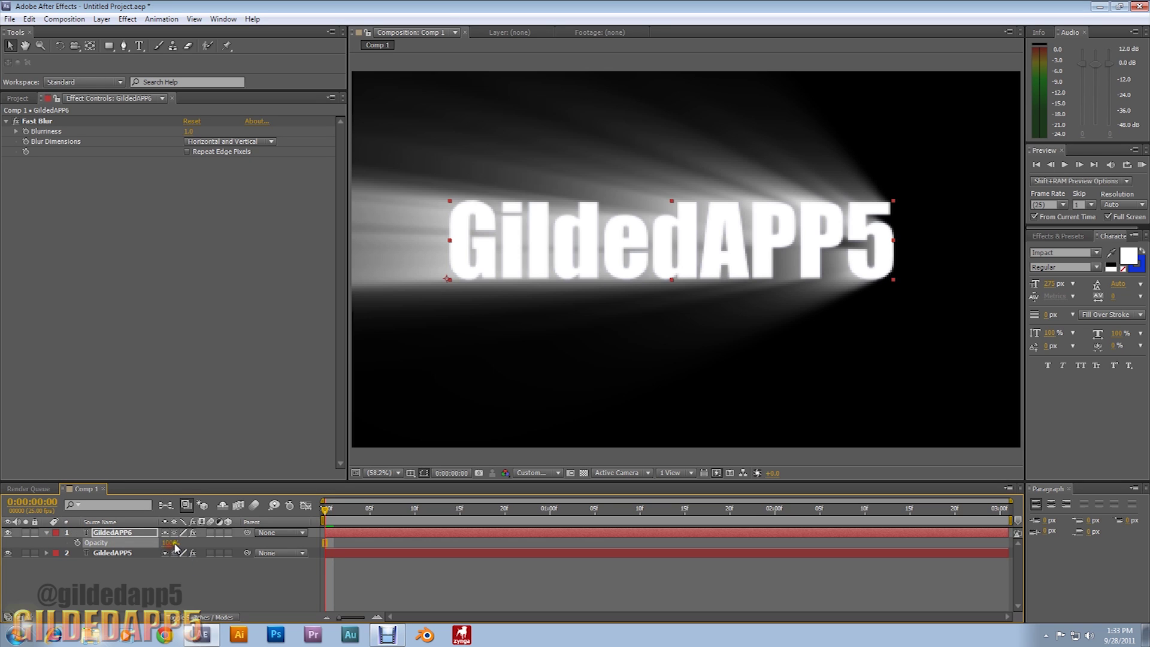
{"action": "left_click_drag", "start_coordinate": [170, 543], "coordinate": [117, 551]}
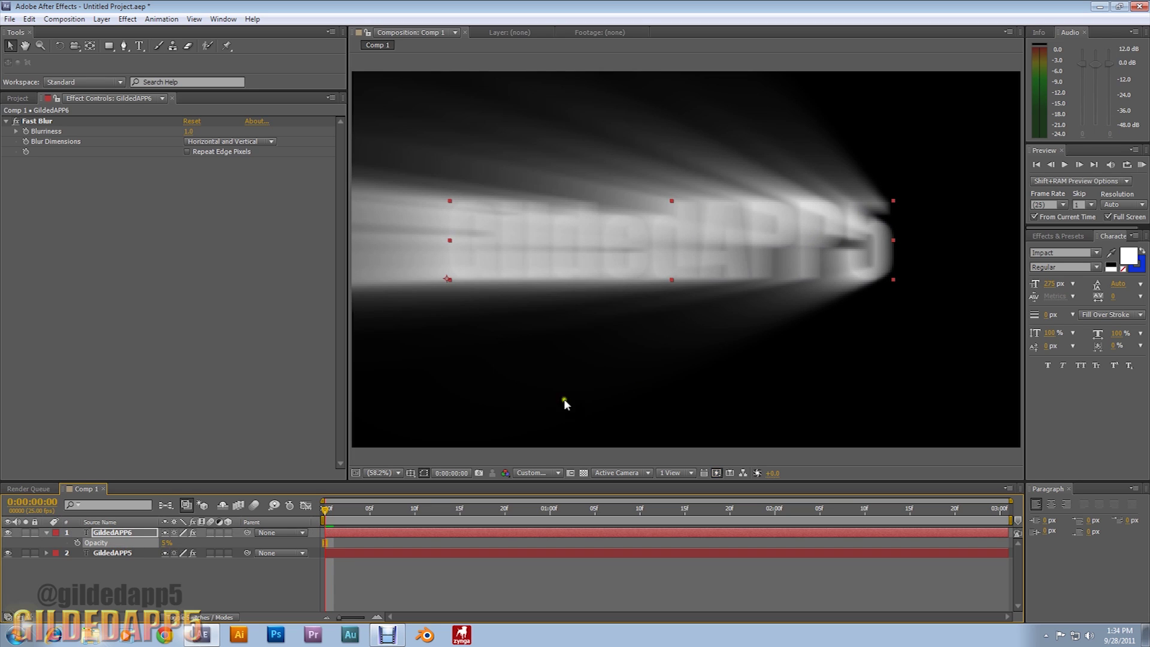
{"action": "left_click", "coordinate": [117, 552]}
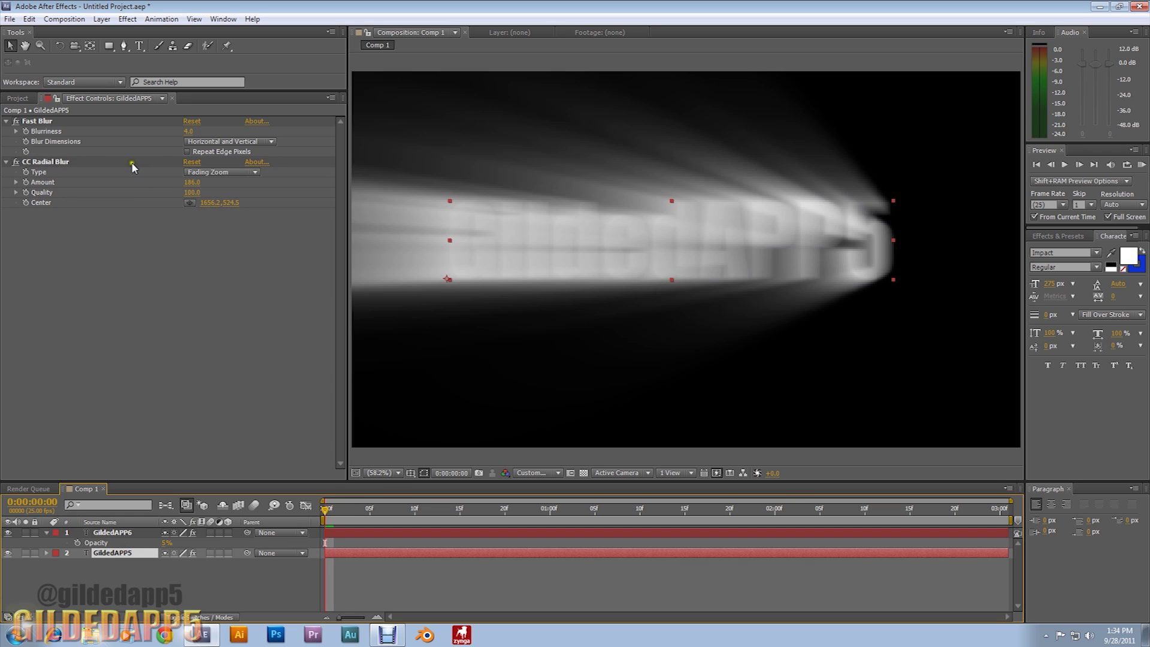
Move GildedAPP5's radial blur centre to the far left edge (about 12.9, 469.5).
{"action": "left_click", "coordinate": [132, 163]}
{"action": "mouse_move", "coordinate": [929, 254]}
{"action": "left_mouse_down"}
{"action": "mouse_move", "coordinate": [462, 242]}
{"action": "mouse_move", "coordinate": [355, 320]}
{"action": "mouse_move", "coordinate": [421, 275]}
{"action": "mouse_move", "coordinate": [546, 256]}
{"action": "mouse_move", "coordinate": [1009, 241]}
{"action": "mouse_move", "coordinate": [717, 243]}
{"action": "left_mouse_up"}
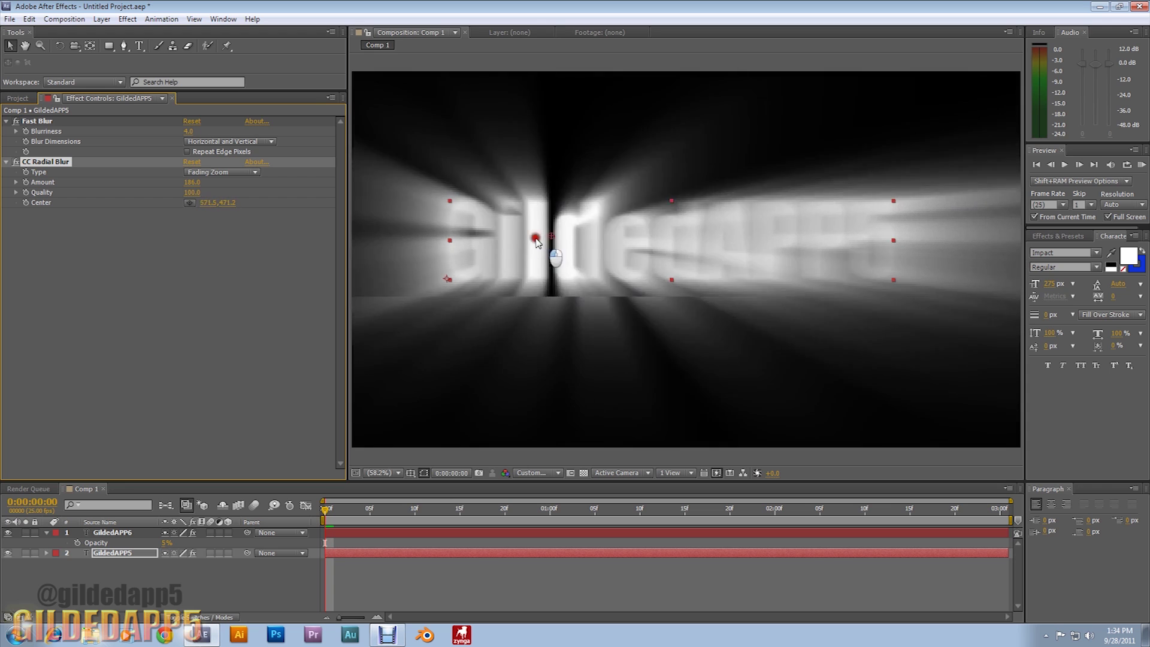
{"action": "left_click_drag", "start_coordinate": [530, 240], "coordinate": [357, 236]}
Keyframe the radial blur centre from the left edge at 0 s to the right edge (1912.3, 469.5) at 3 s, and preview it.
{"action": "left_click", "coordinate": [48, 533]}
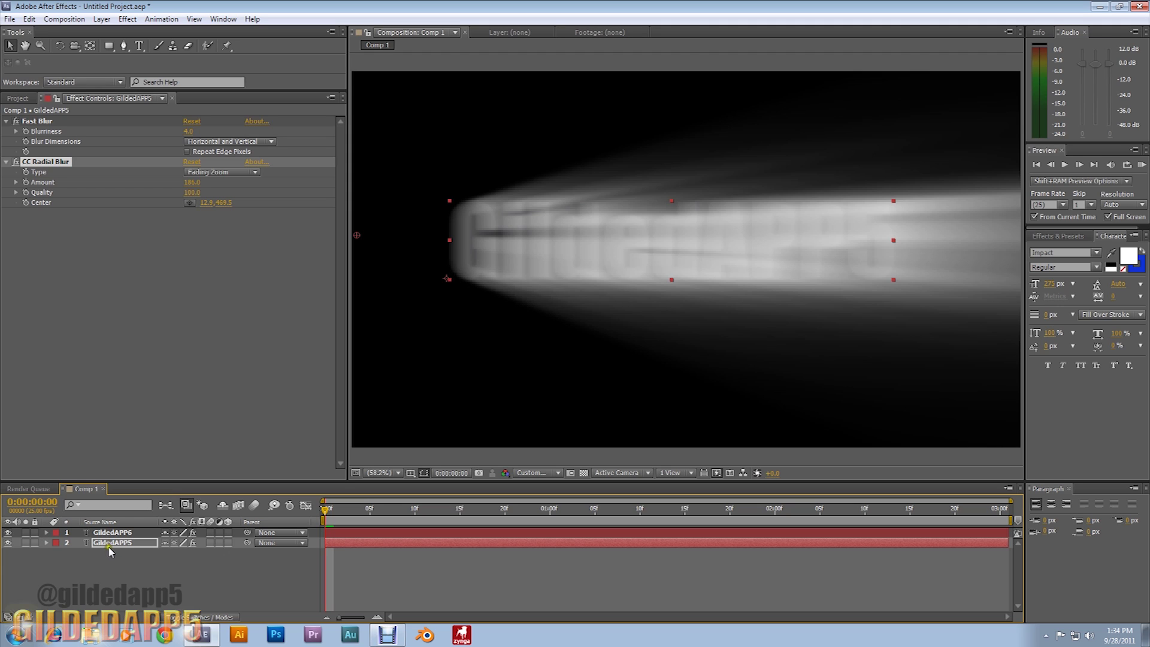
{"action": "left_click", "coordinate": [26, 203]}
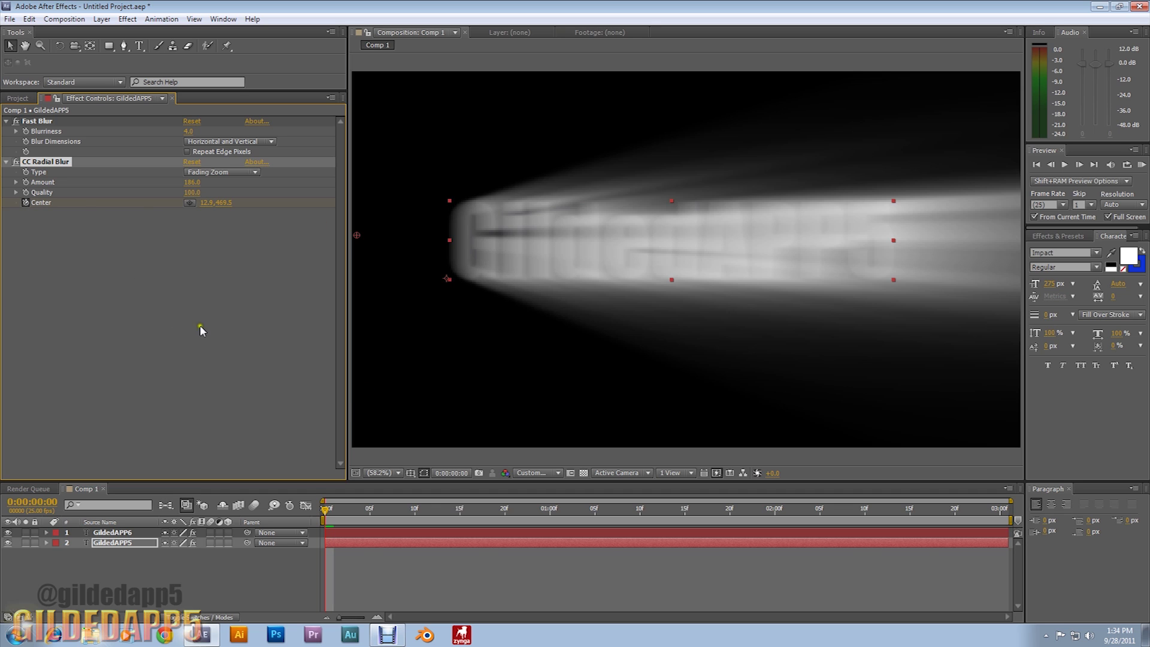
{"action": "left_click_drag", "start_coordinate": [326, 515], "coordinate": [1011, 525]}
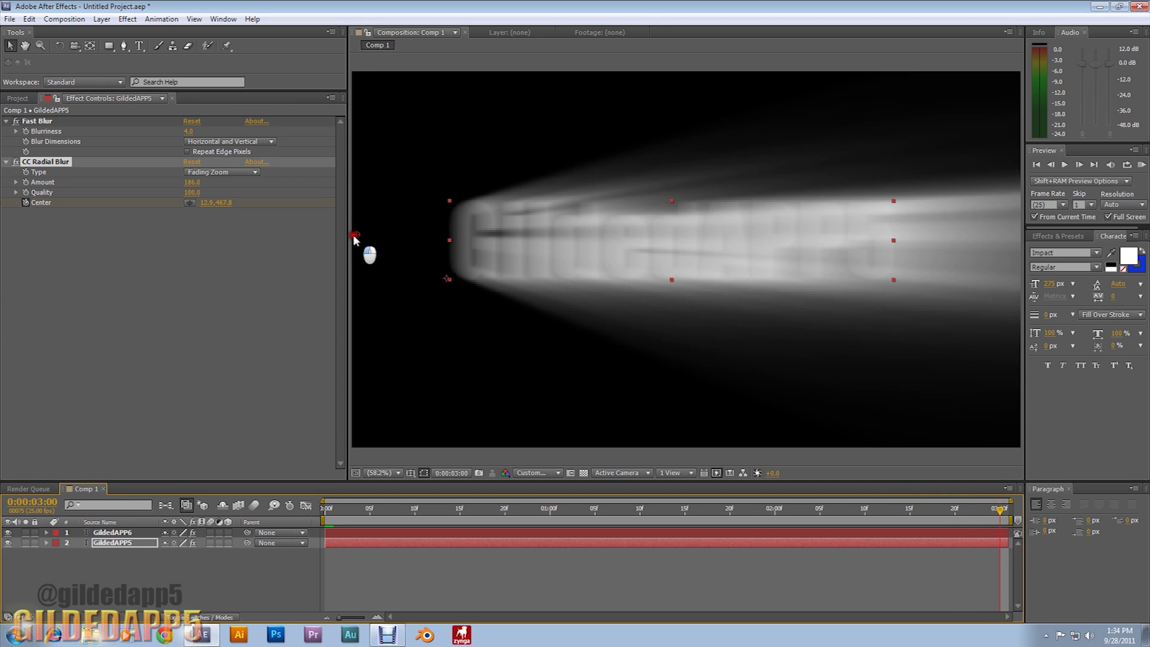
{"action": "left_click_drag", "start_coordinate": [354, 240], "coordinate": [1015, 250]}
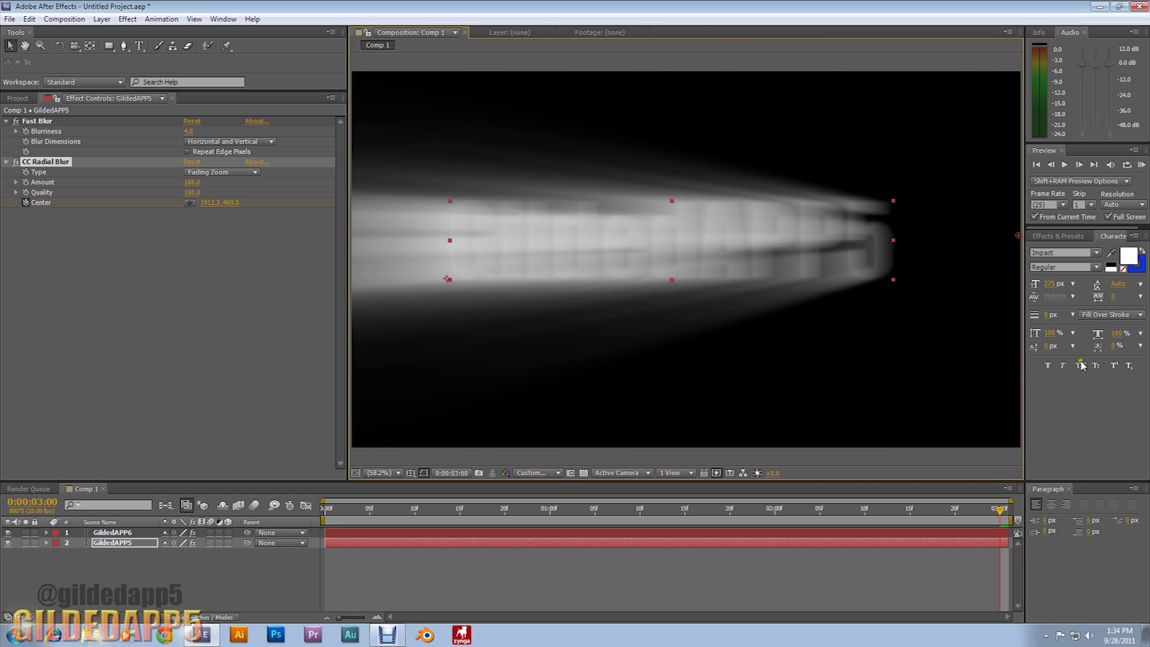
{"action": "key", "text": "space"}
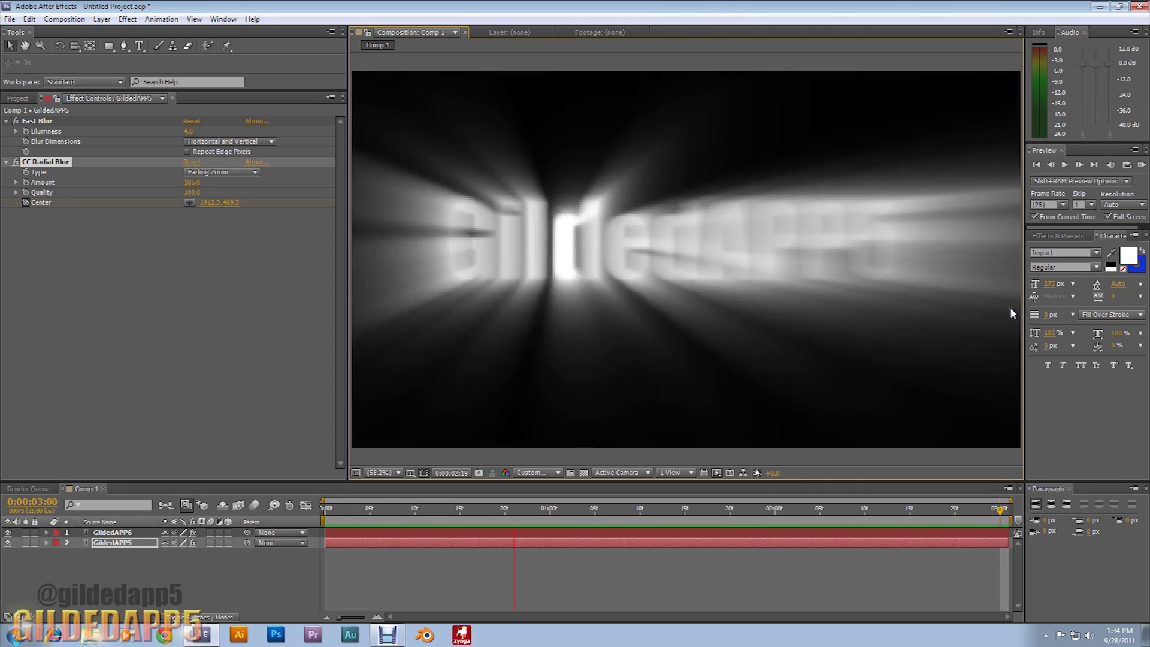
{"action": "key", "text": "space"}
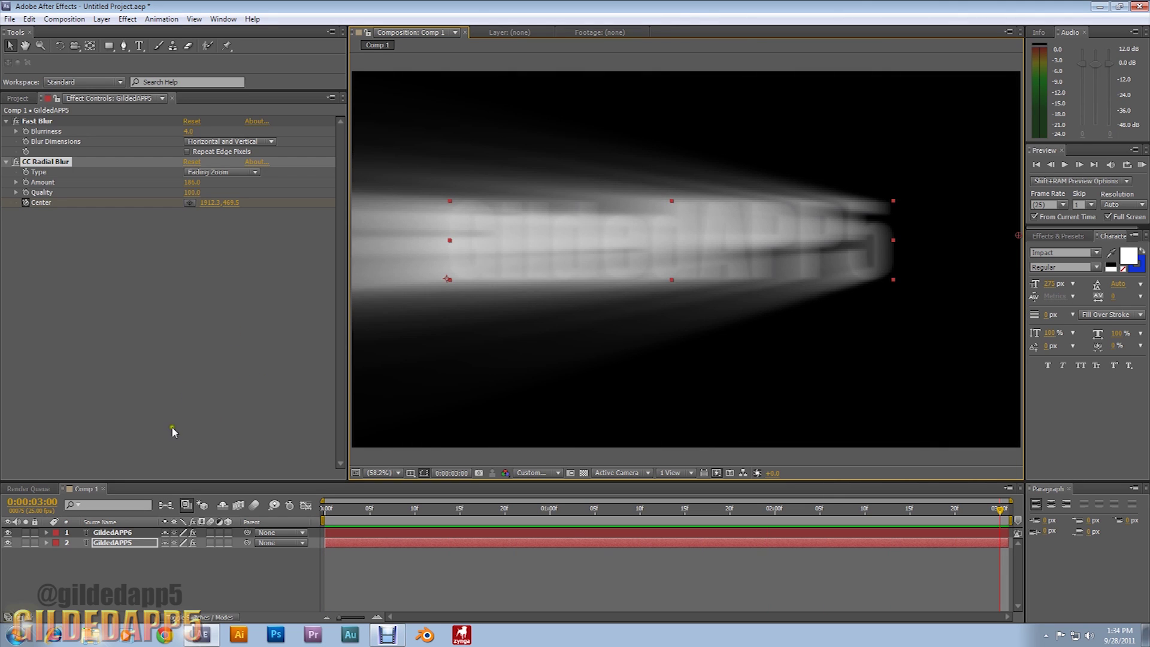
Create Black Solid 1 and move it below both text layers.
{"action": "left_click", "coordinate": [102, 19]}
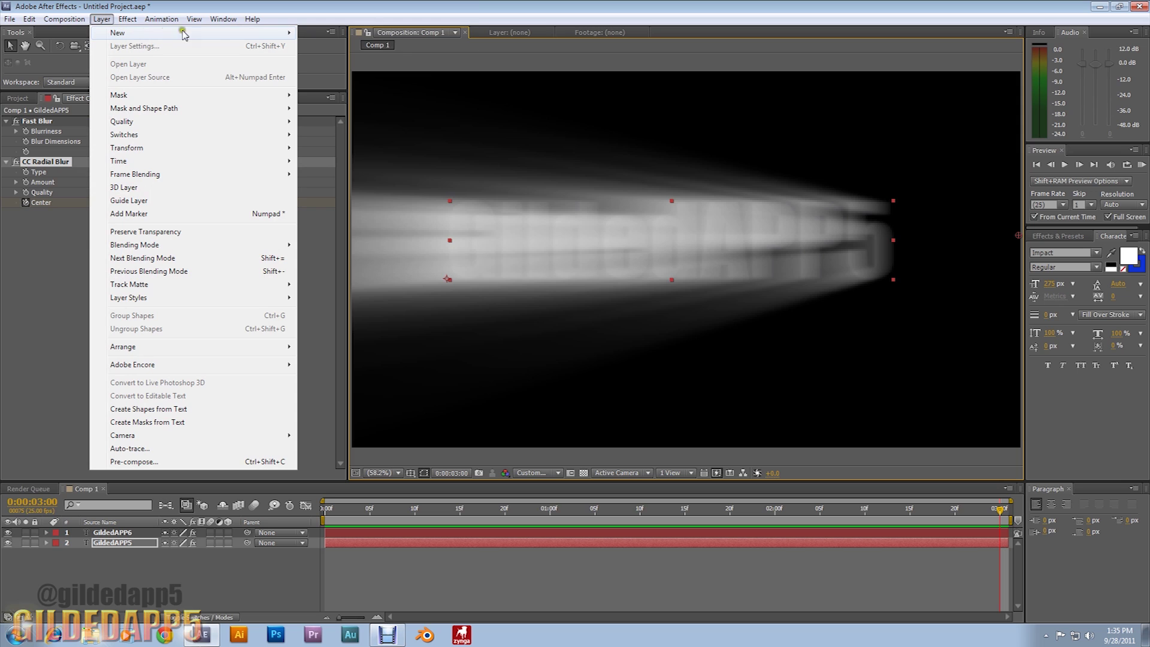
{"action": "mouse_move", "coordinate": [187, 33]}
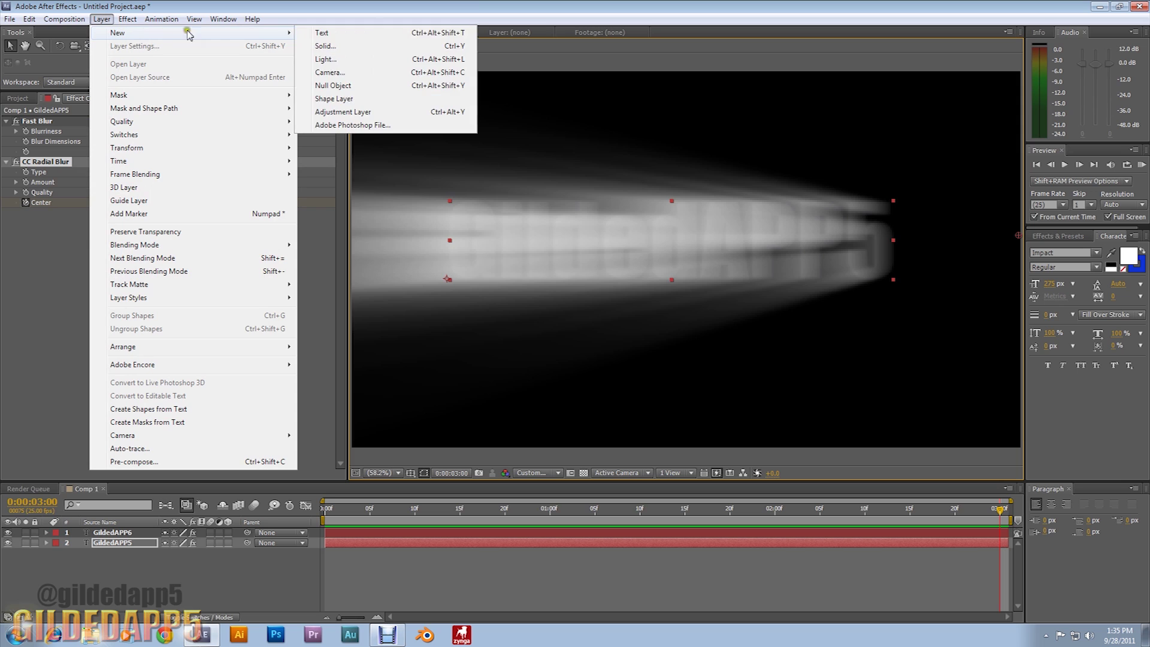
{"action": "left_click", "coordinate": [322, 46]}
{"action": "left_click", "coordinate": [597, 419]}
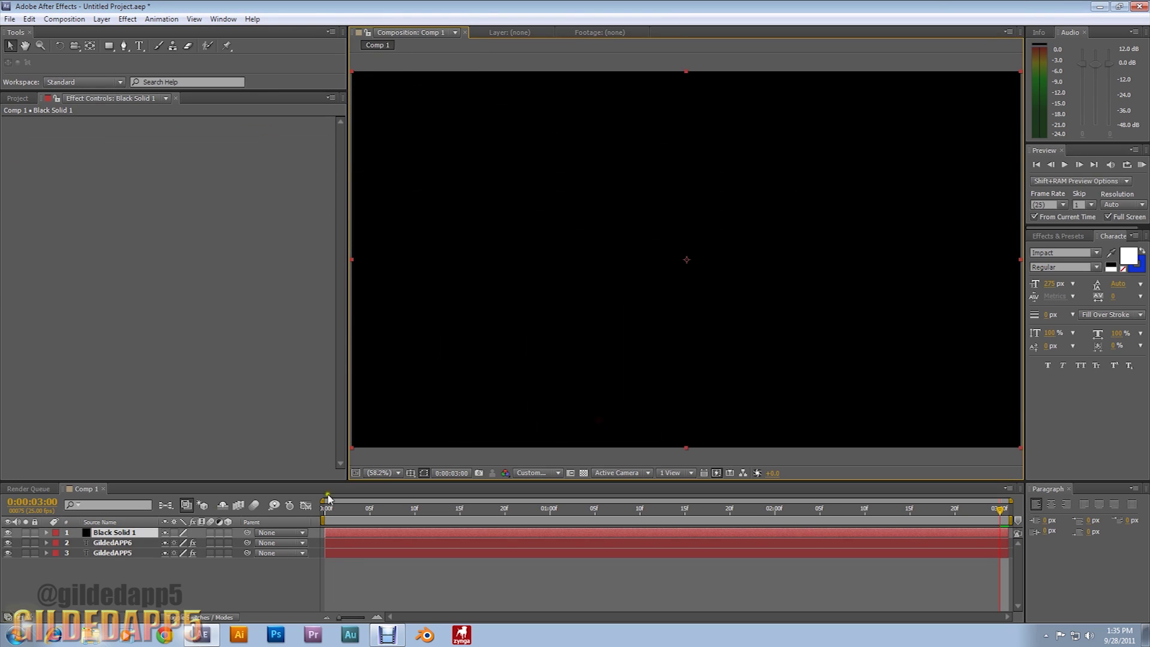
{"action": "left_click_drag", "start_coordinate": [108, 534], "coordinate": [111, 564]}
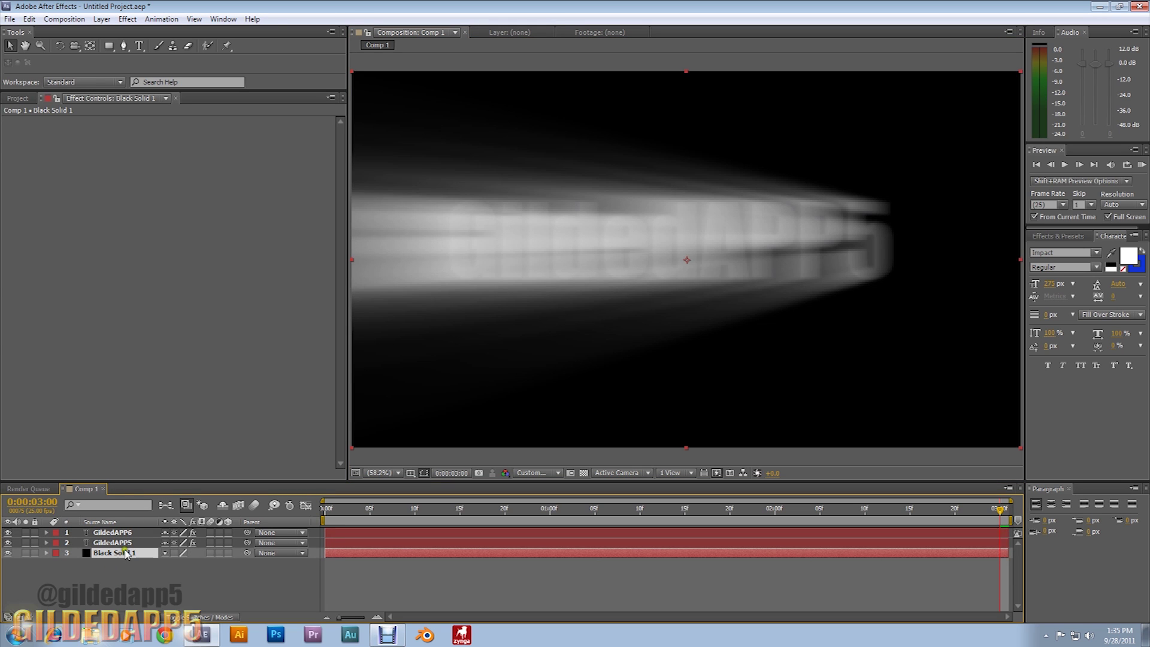
Apply Lens Flare to Black Solid 1 and place its centre at the left edge at 0:00.
{"action": "left_click", "coordinate": [127, 19]}
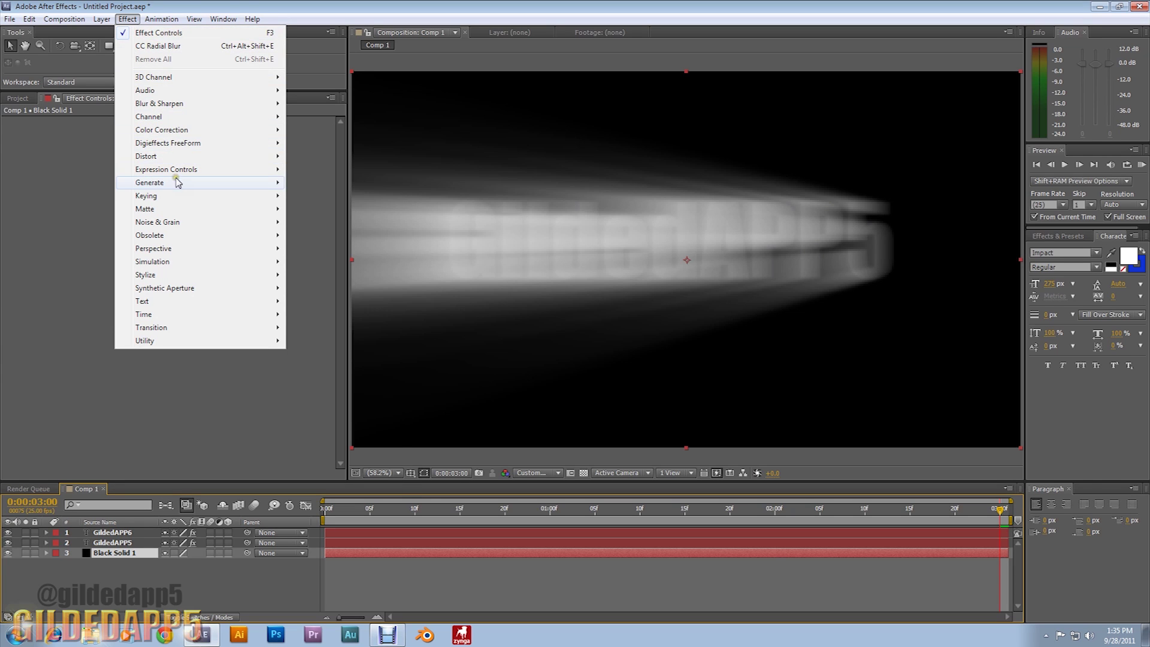
{"action": "left_click", "coordinate": [253, 186]}
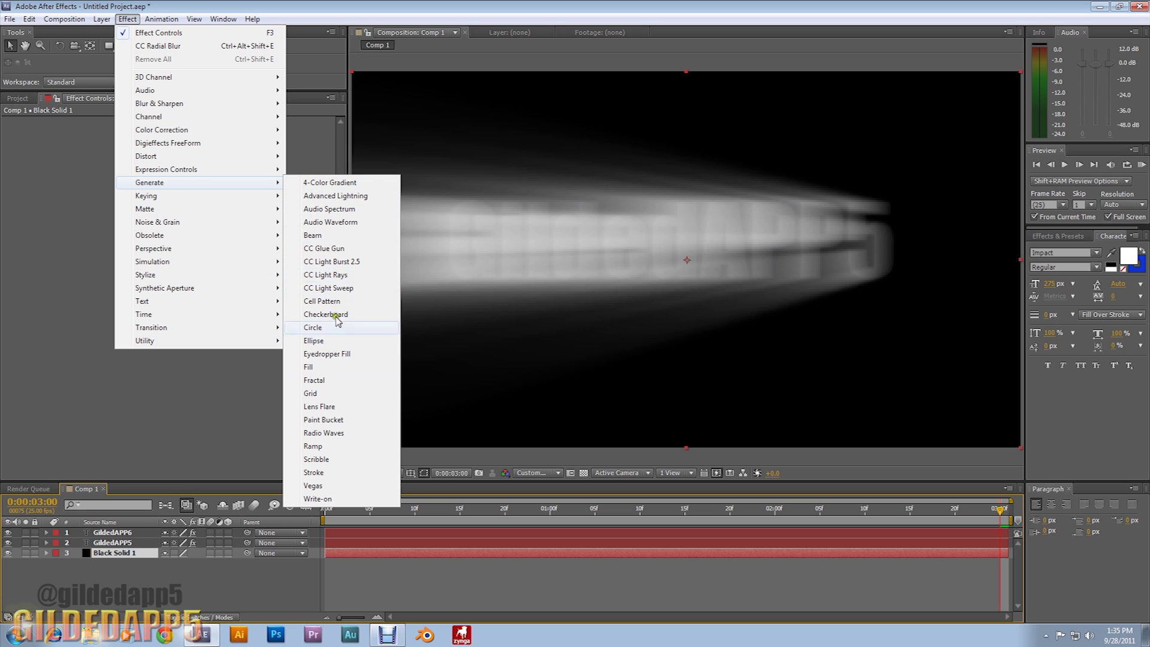
{"action": "left_click", "coordinate": [340, 408]}
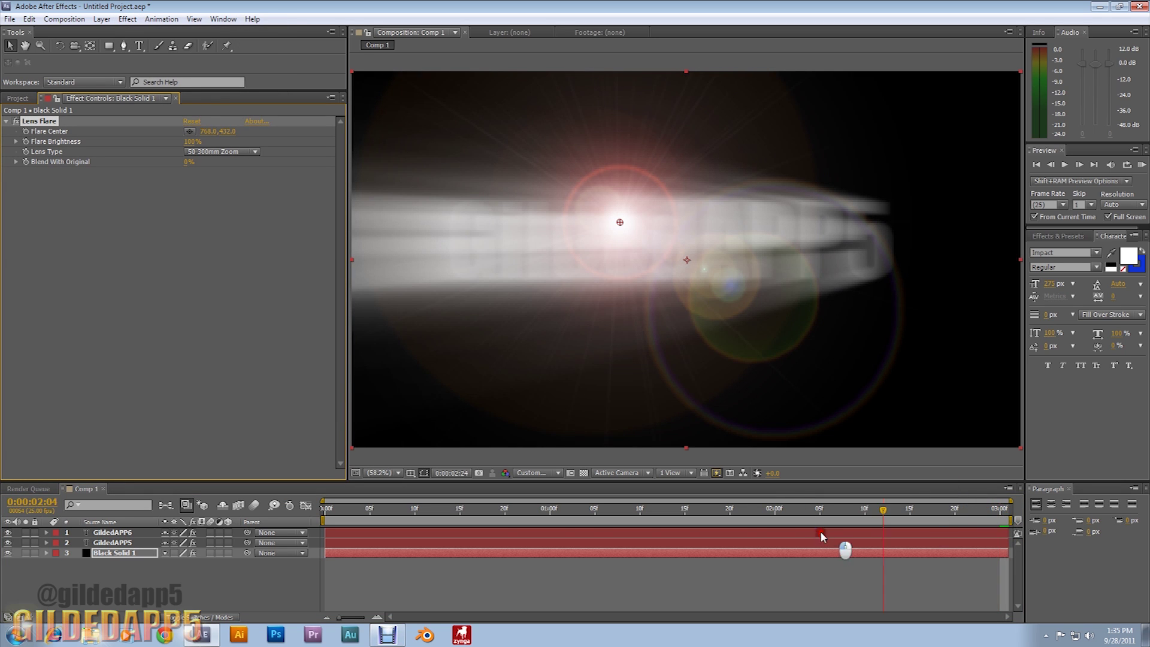
{"action": "left_click_drag", "start_coordinate": [834, 547], "coordinate": [324, 552]}
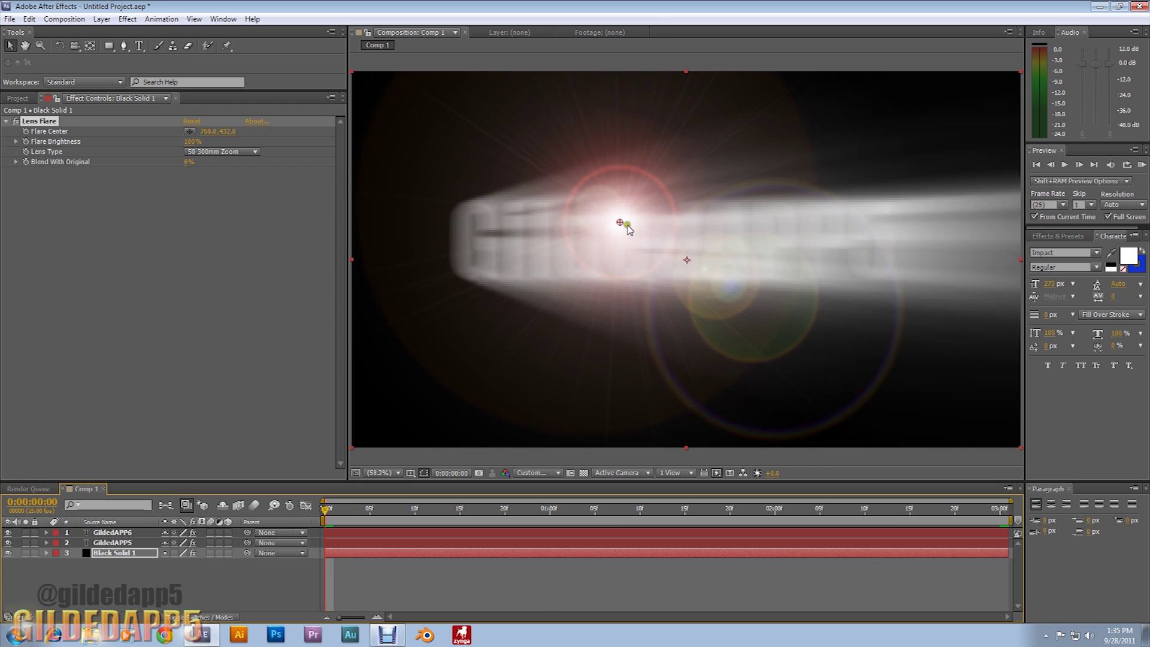
{"action": "left_click_drag", "start_coordinate": [621, 223], "coordinate": [360, 250]}
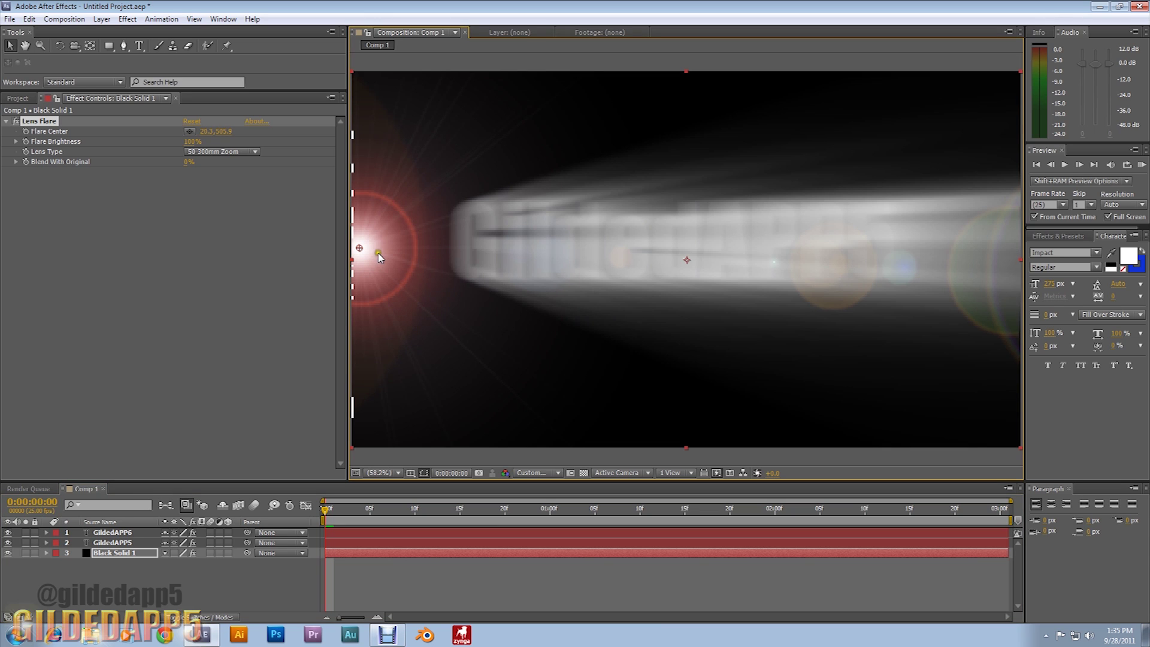
Set the flare's Lens Type to 105mm Prime and Blend With Original to 28%.
{"action": "left_click", "coordinate": [255, 152]}
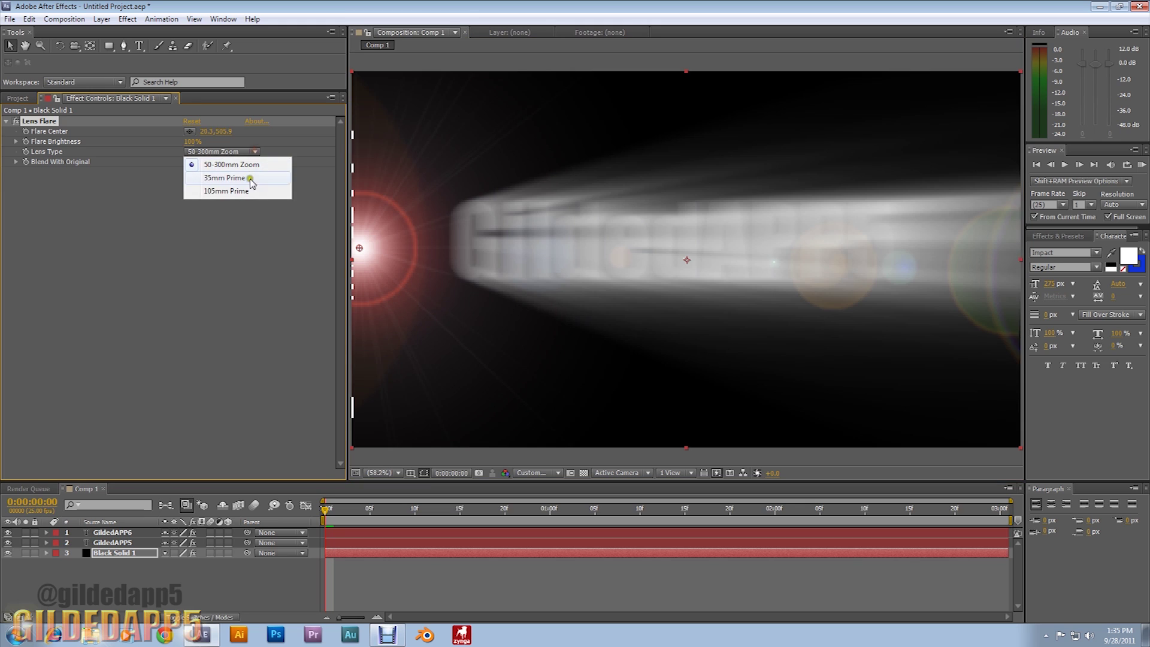
{"action": "left_click", "coordinate": [248, 182]}
{"action": "left_click", "coordinate": [256, 152]}
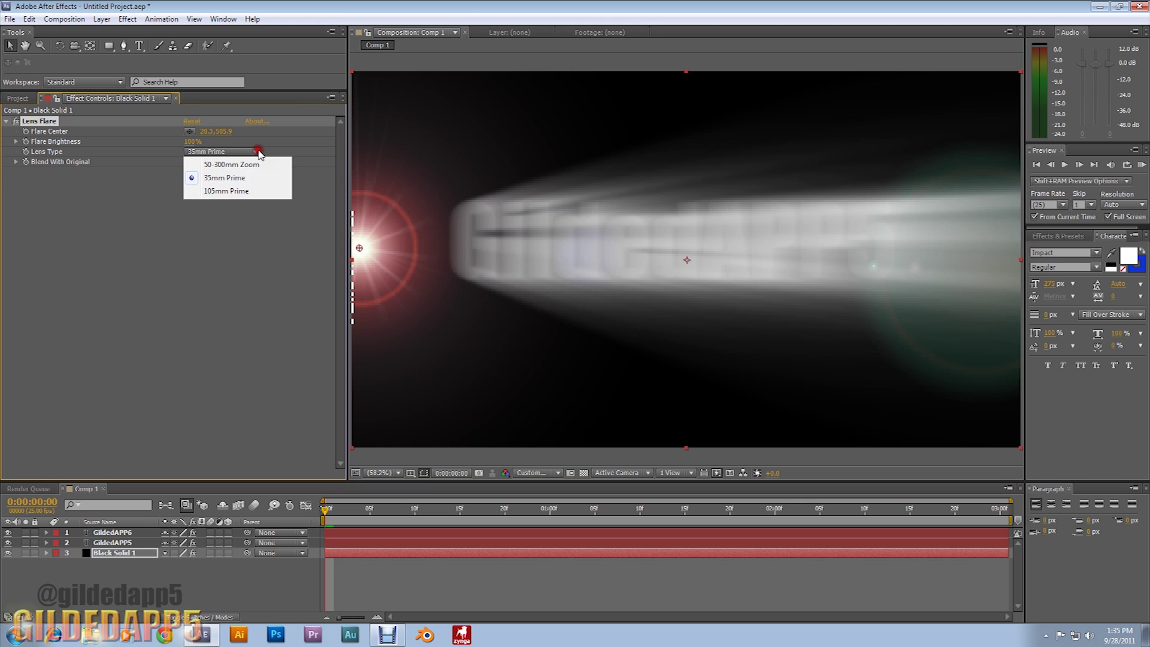
{"action": "left_click", "coordinate": [240, 191]}
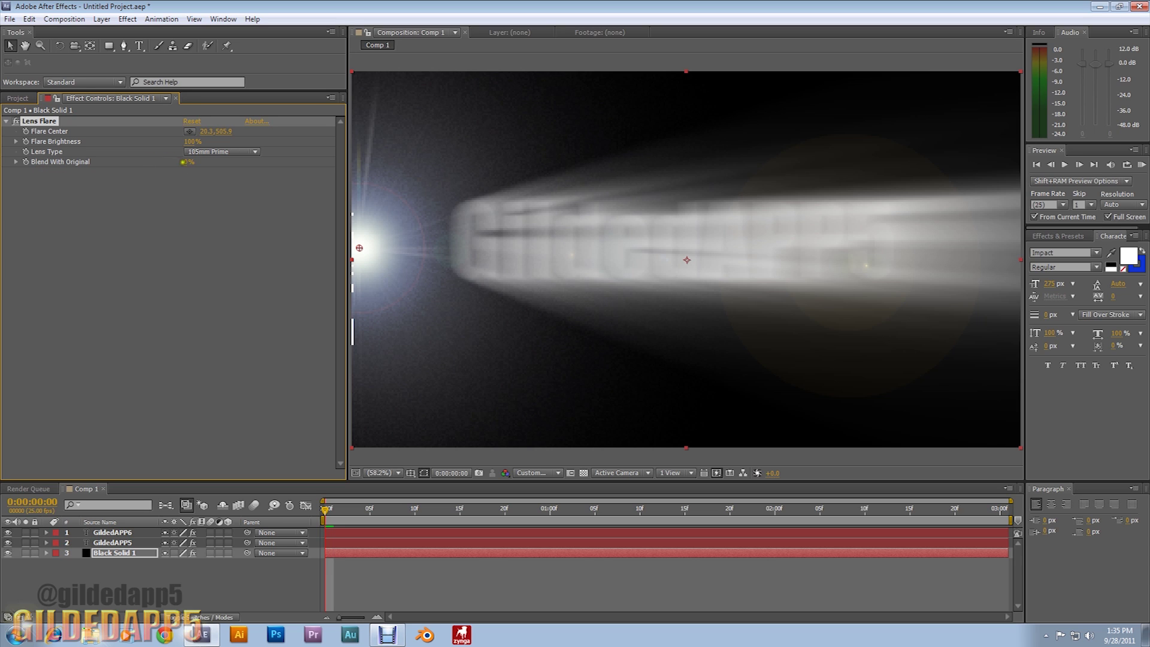
{"action": "left_click_drag", "start_coordinate": [187, 164], "coordinate": [206, 167]}
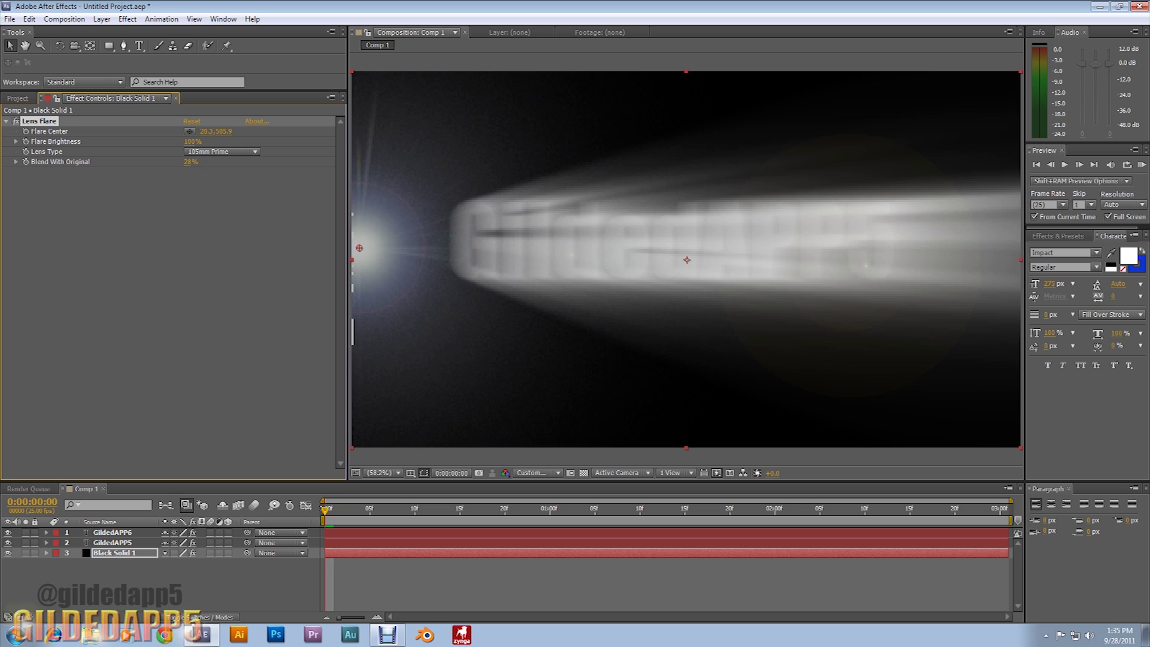
Keyframe Flare Center from the left edge at 0:00 to about 1907.6, 505.9 at 3:00, then preview the sweep.
{"action": "left_click", "coordinate": [26, 131]}
{"action": "left_click_drag", "start_coordinate": [325, 511], "coordinate": [1040, 486]}
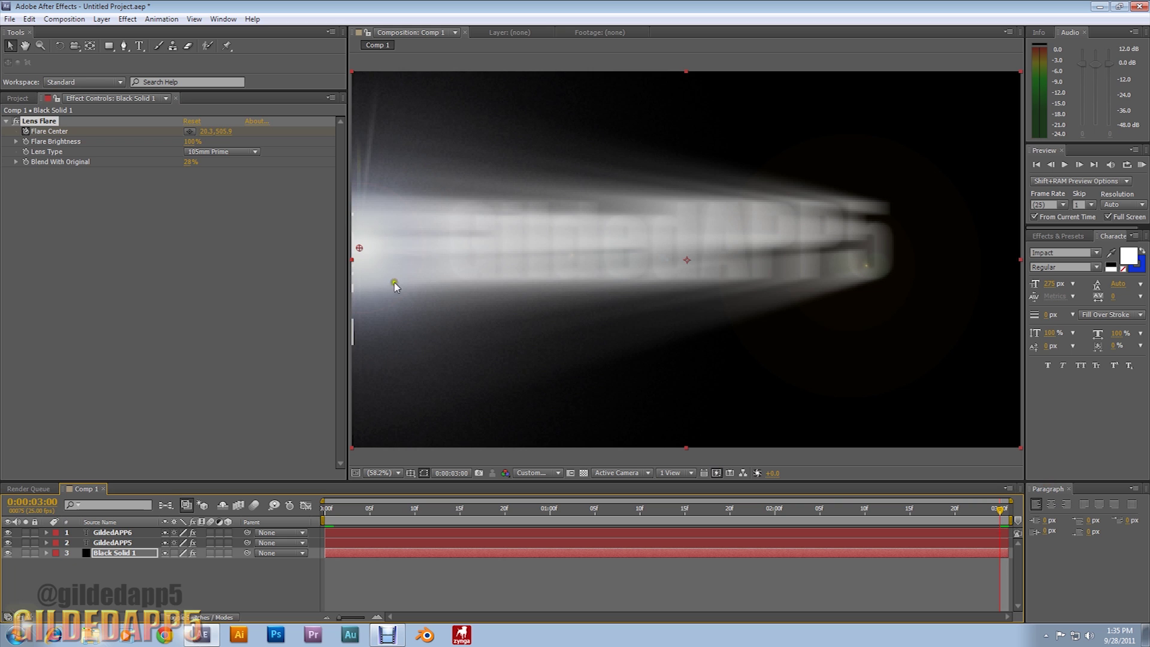
{"action": "left_click_drag", "start_coordinate": [360, 248], "coordinate": [1017, 238]}
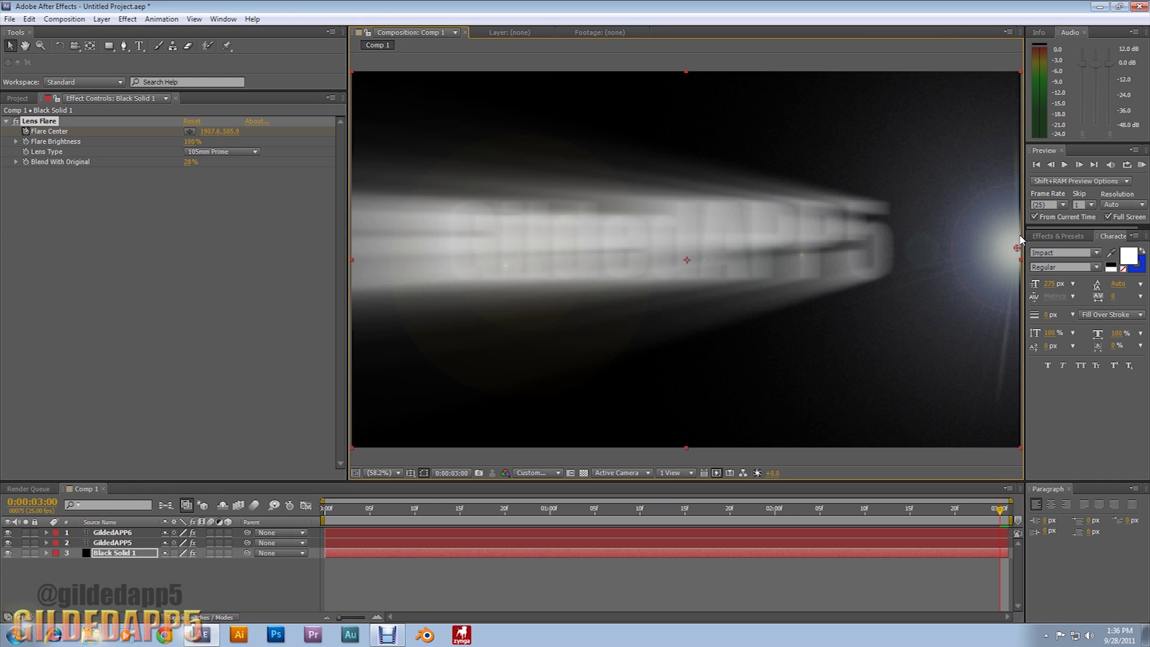
{"action": "key", "text": "space"}
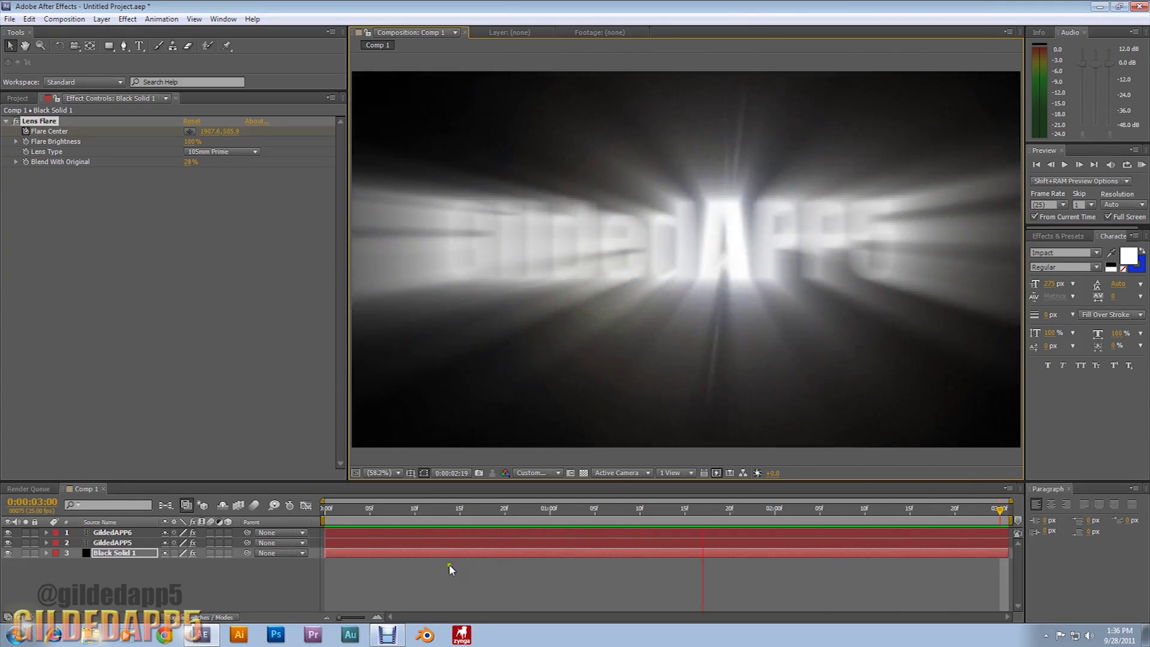
{"action": "left_click", "coordinate": [257, 404]}
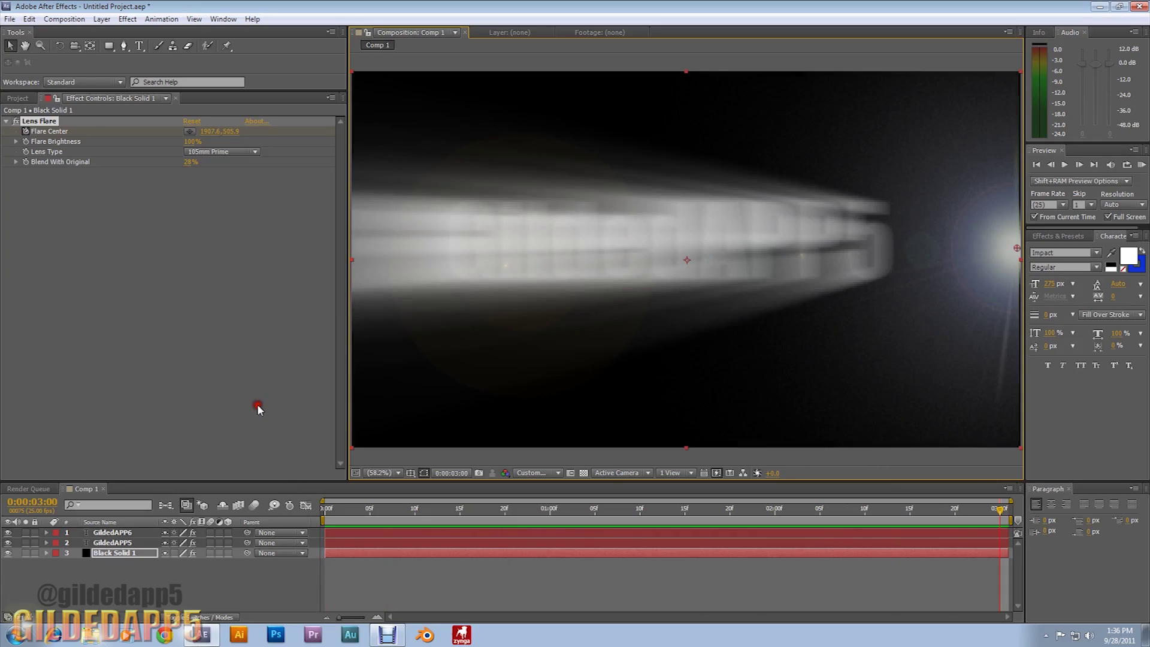